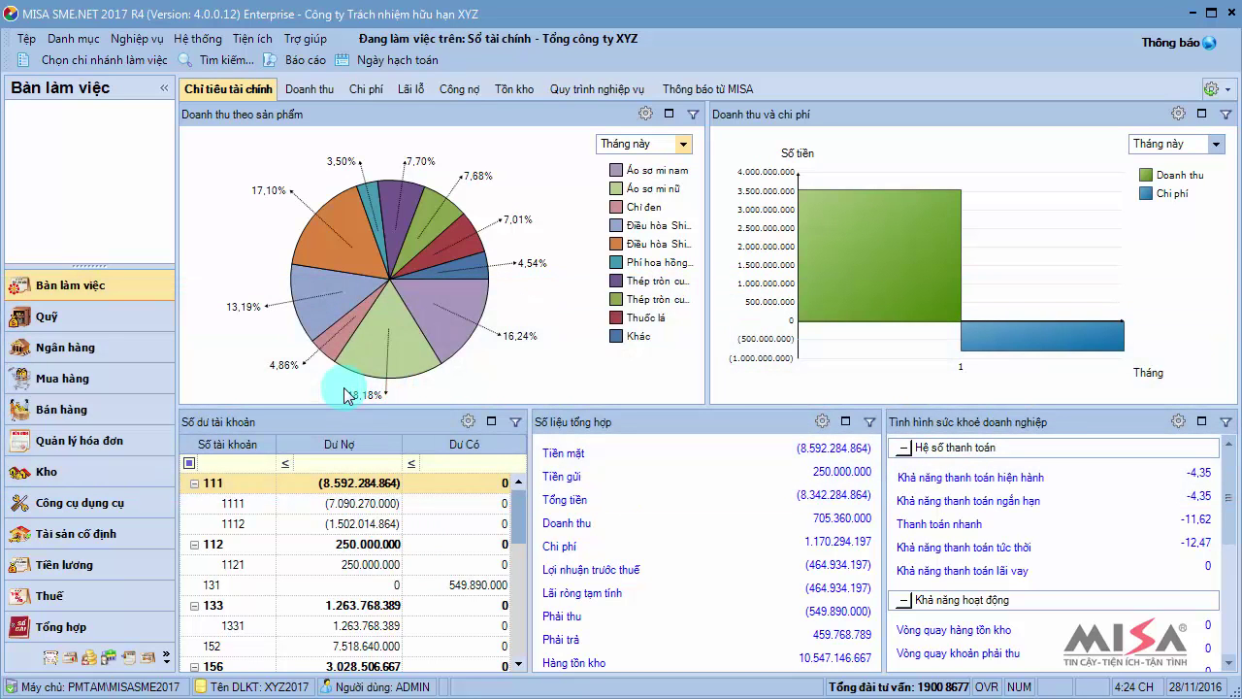
- Create a new quotation in the Bán hàng module for customer CTY_TRANANH
left_click(125, 409)
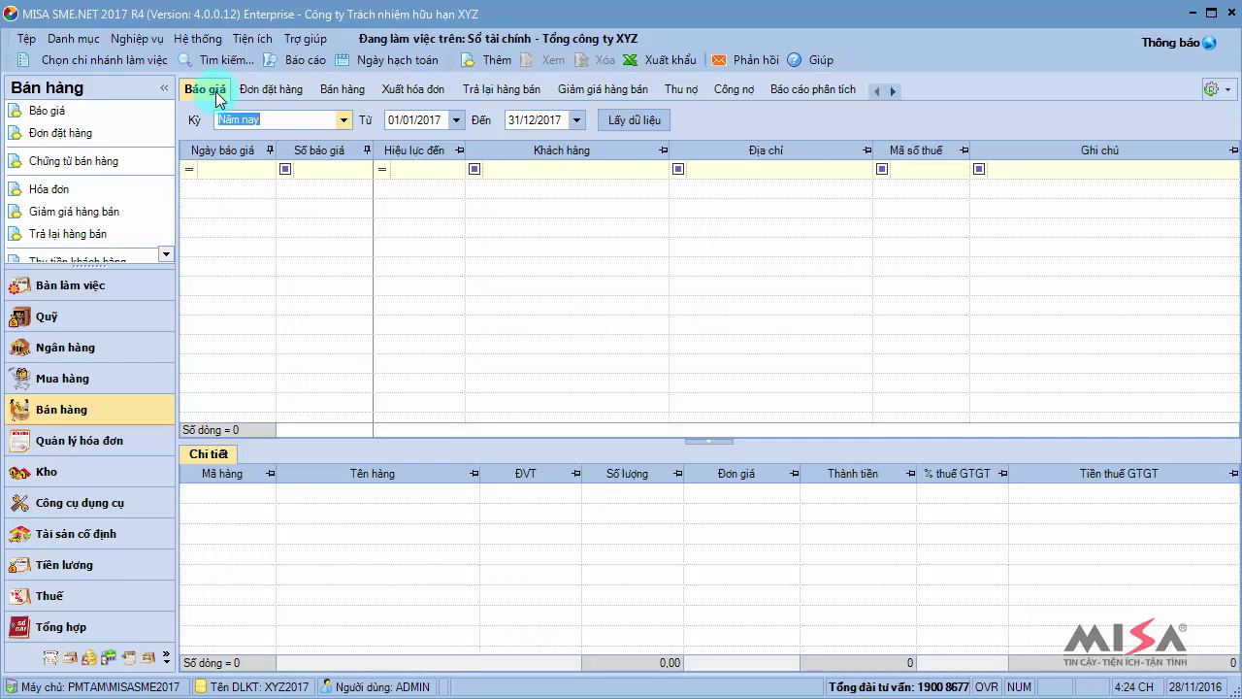
left_click(473, 61)
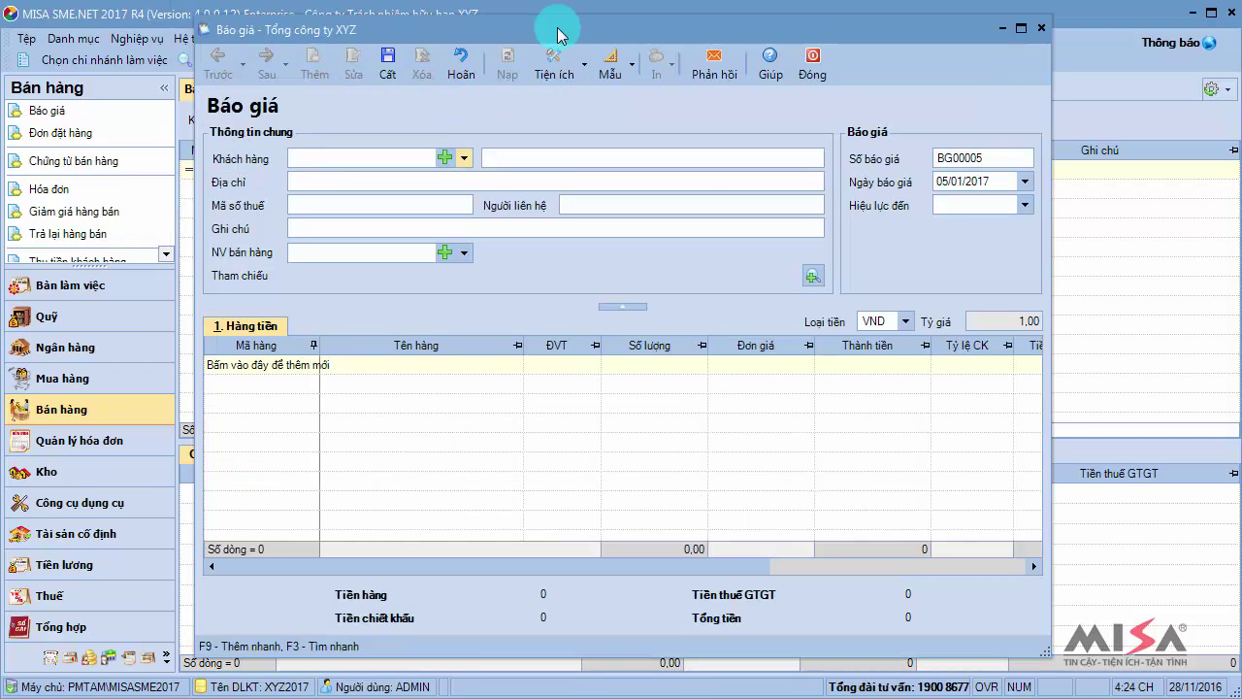
left_click(377, 157)
type("tran")
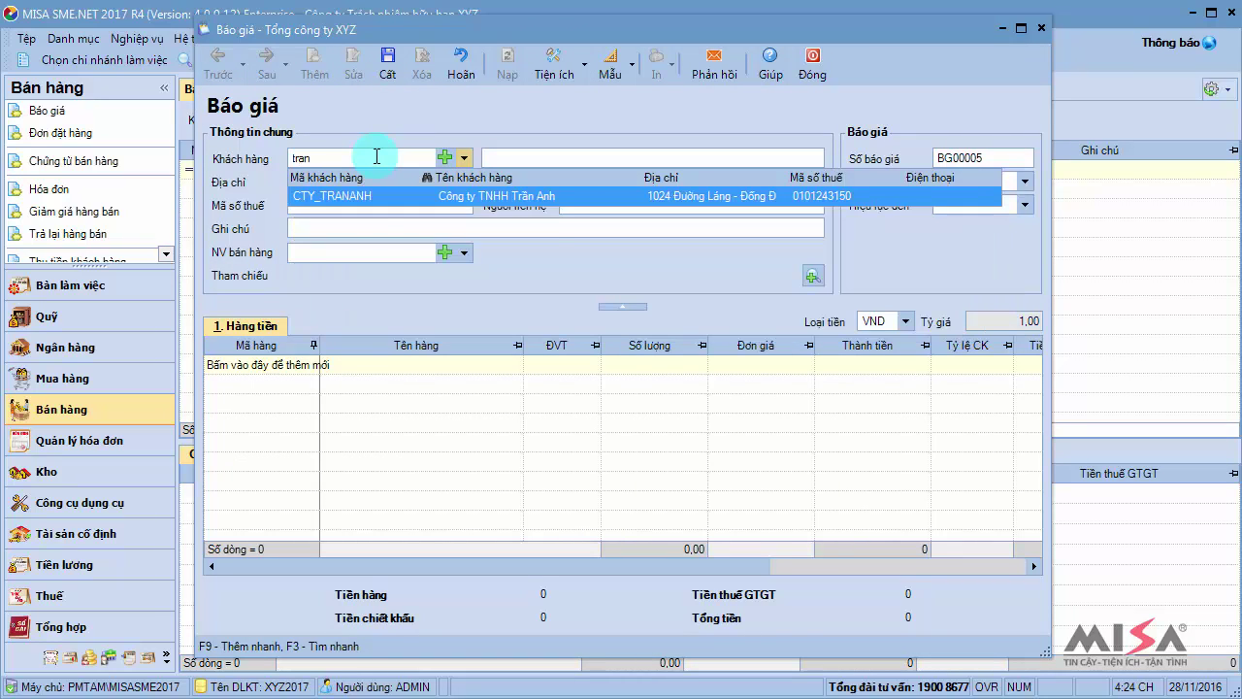
key("Return")
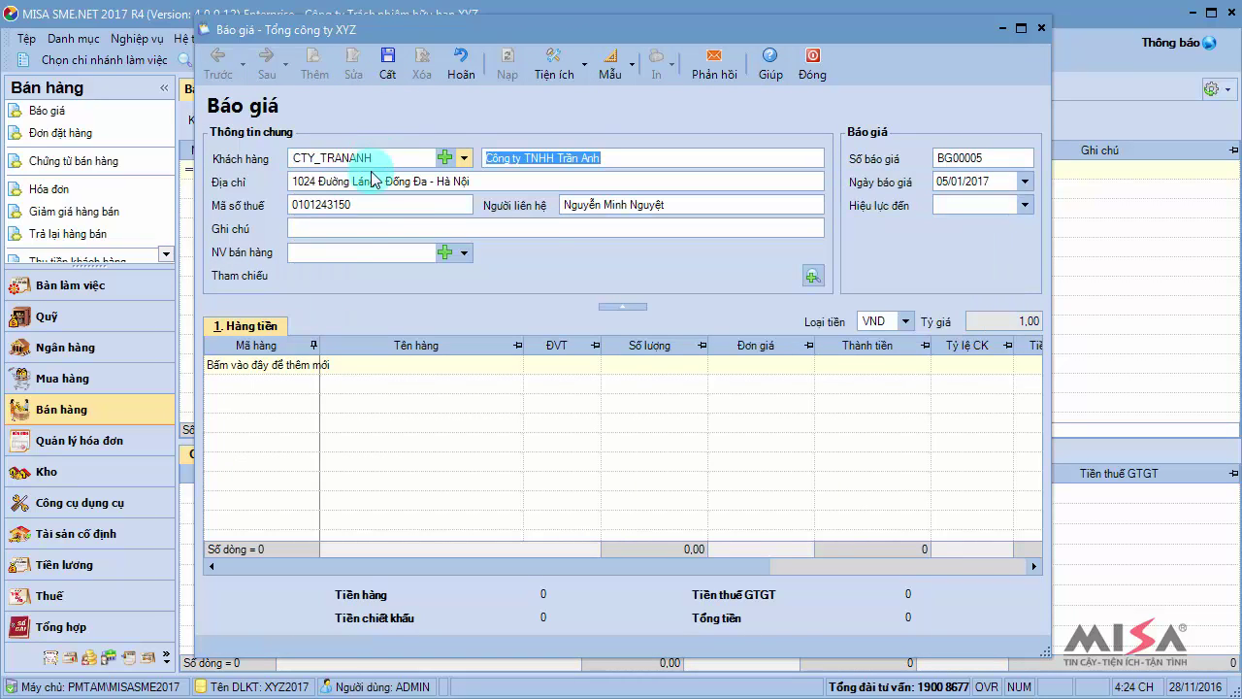
- Set the quotation's note to "Báo giá điều hòa Shimazu" and assign the second listed sales employee
left_click(349, 229)
type("Baos giá điều hòa Shimazu")
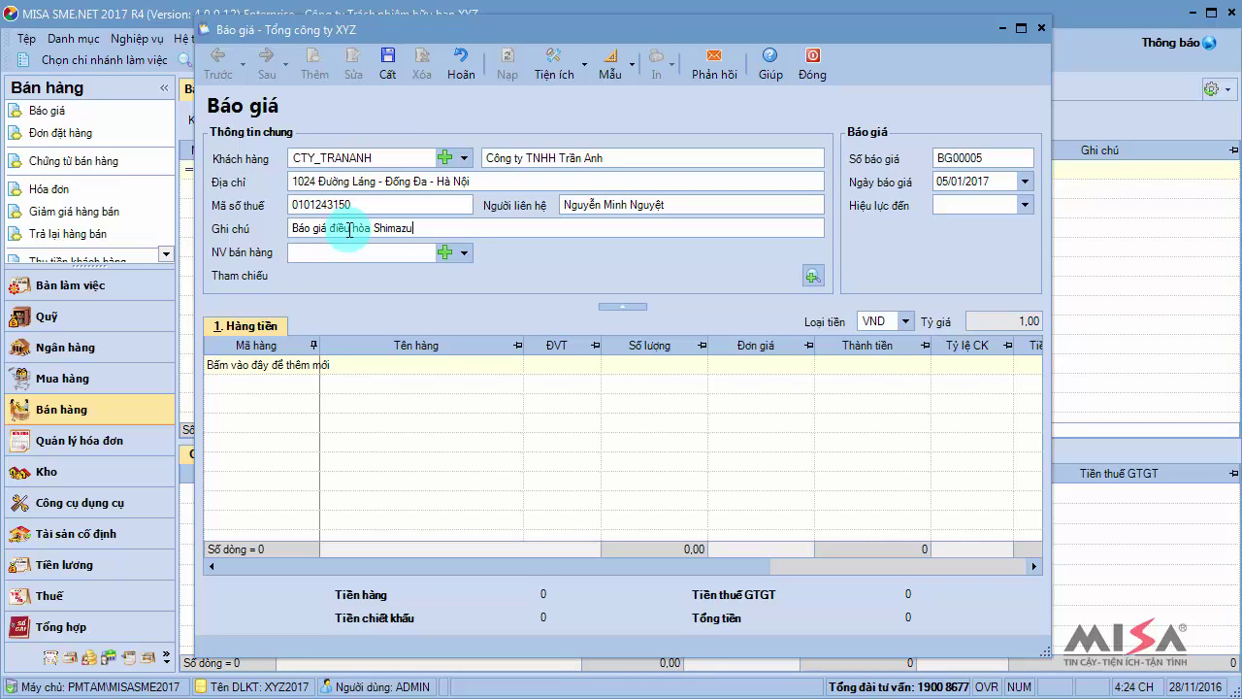
key("Tab")
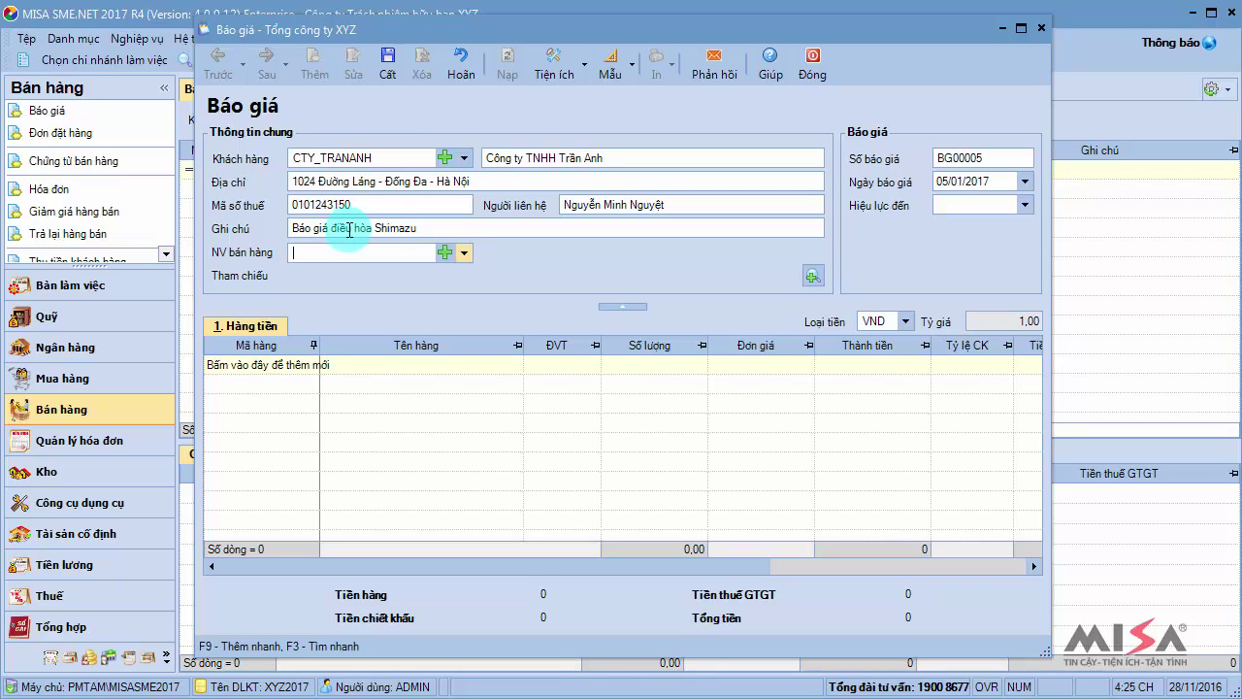
left_click(465, 252)
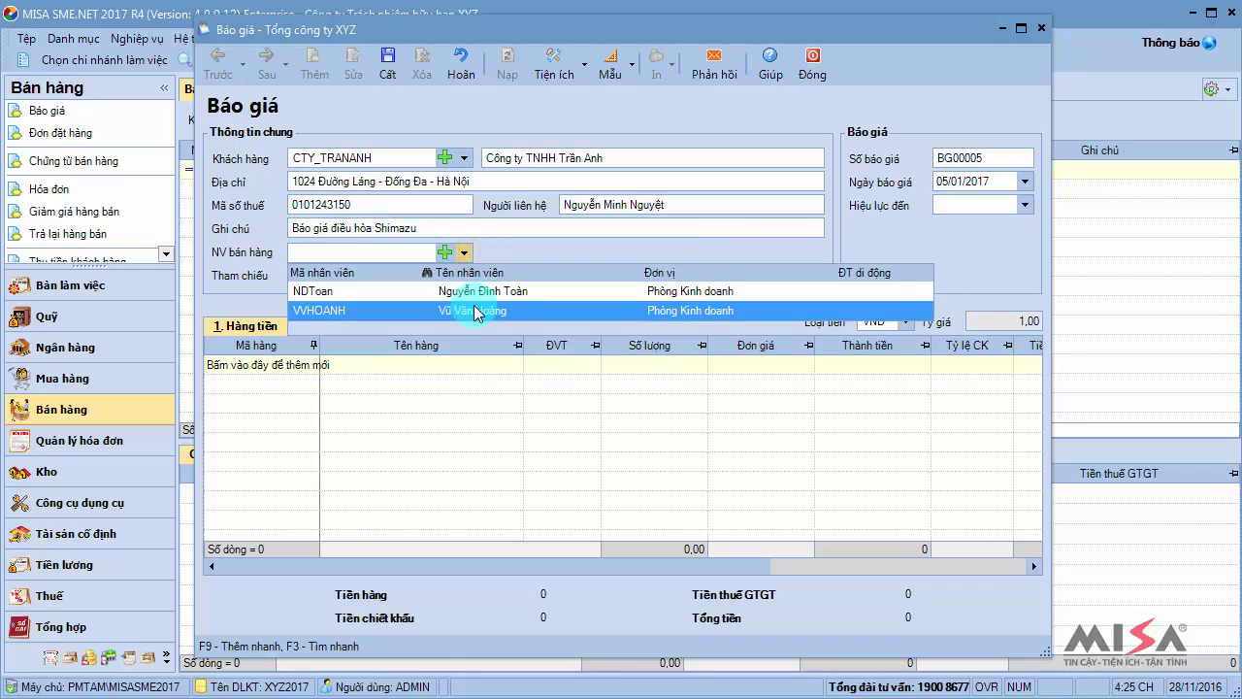
left_click(474, 310)
key("Tab")
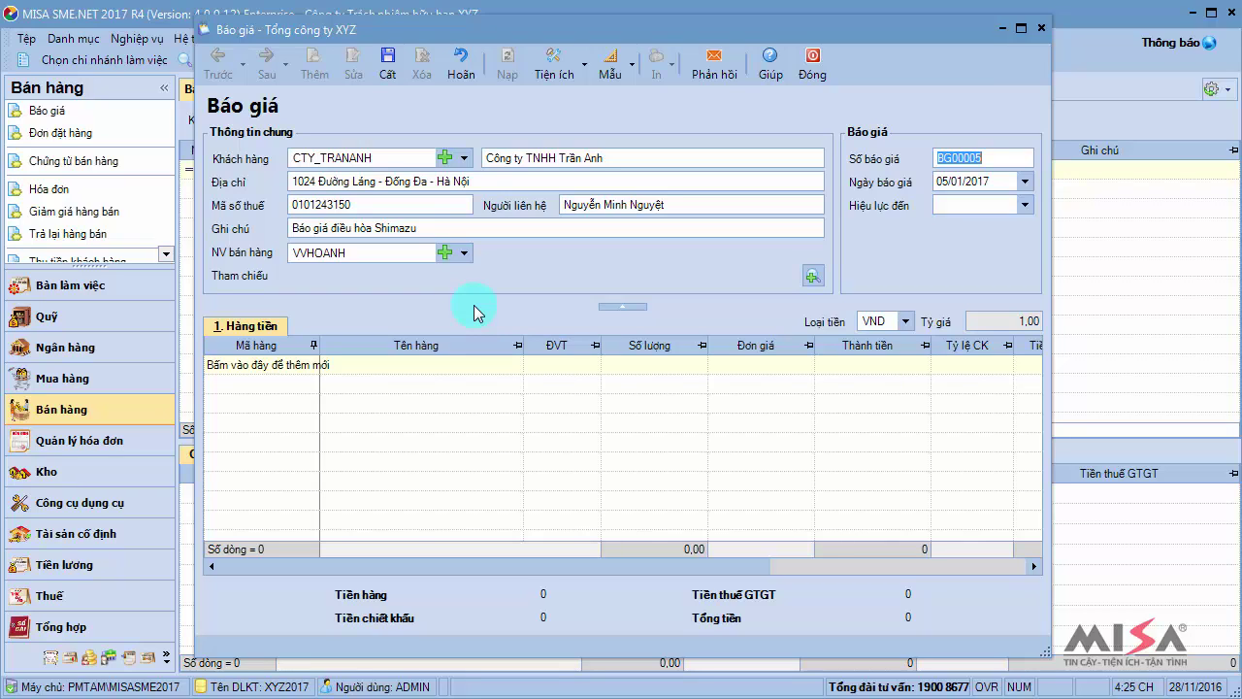
- Set the quotation's validity end date (Hiệu lực đến) to 31/01/2017
key("Tab")
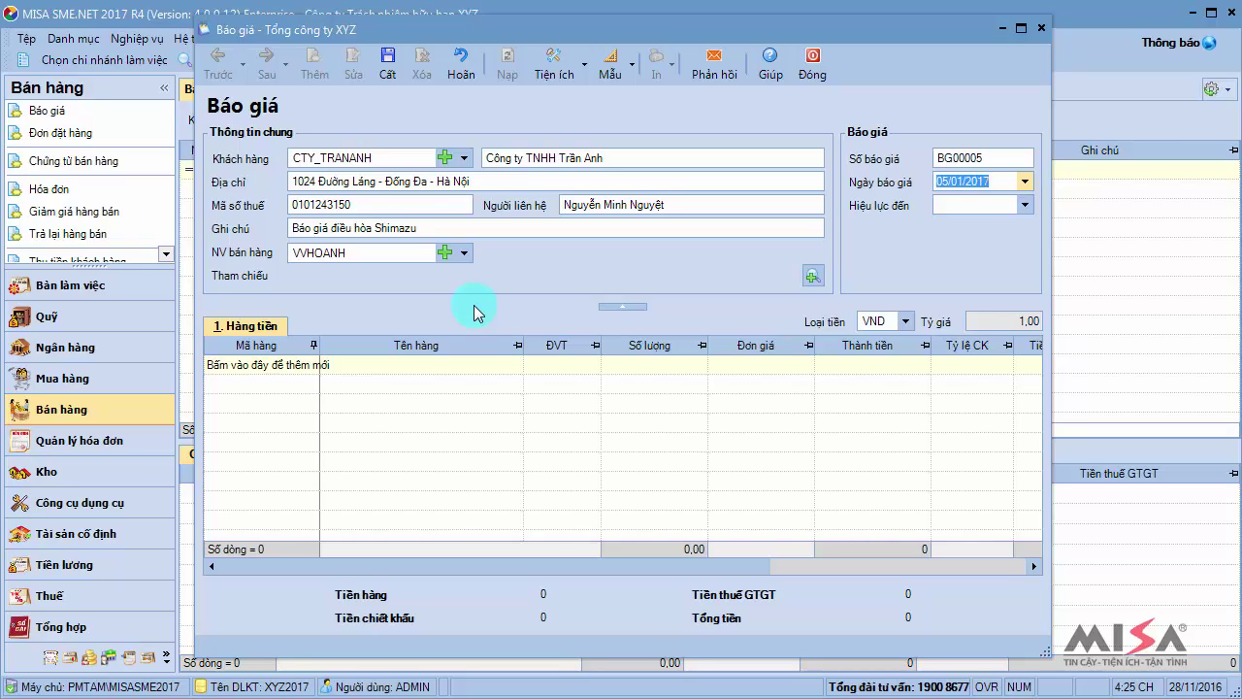
key("Tab")
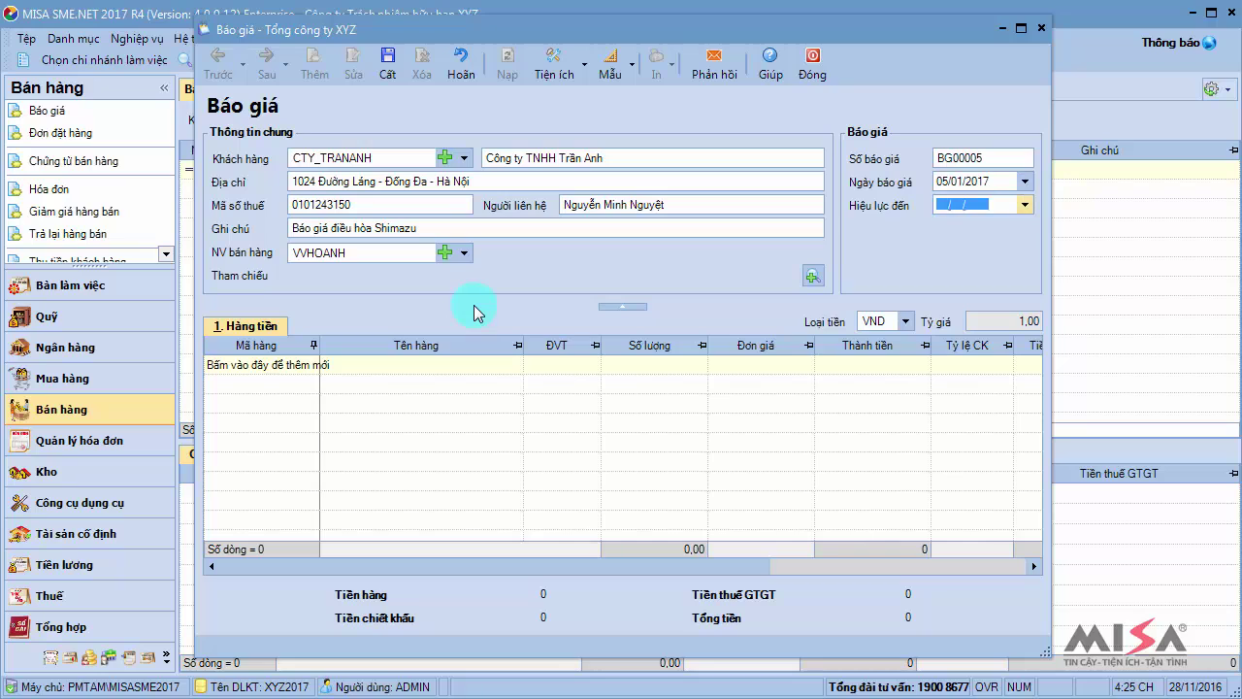
type("31012017")
key("Tab")
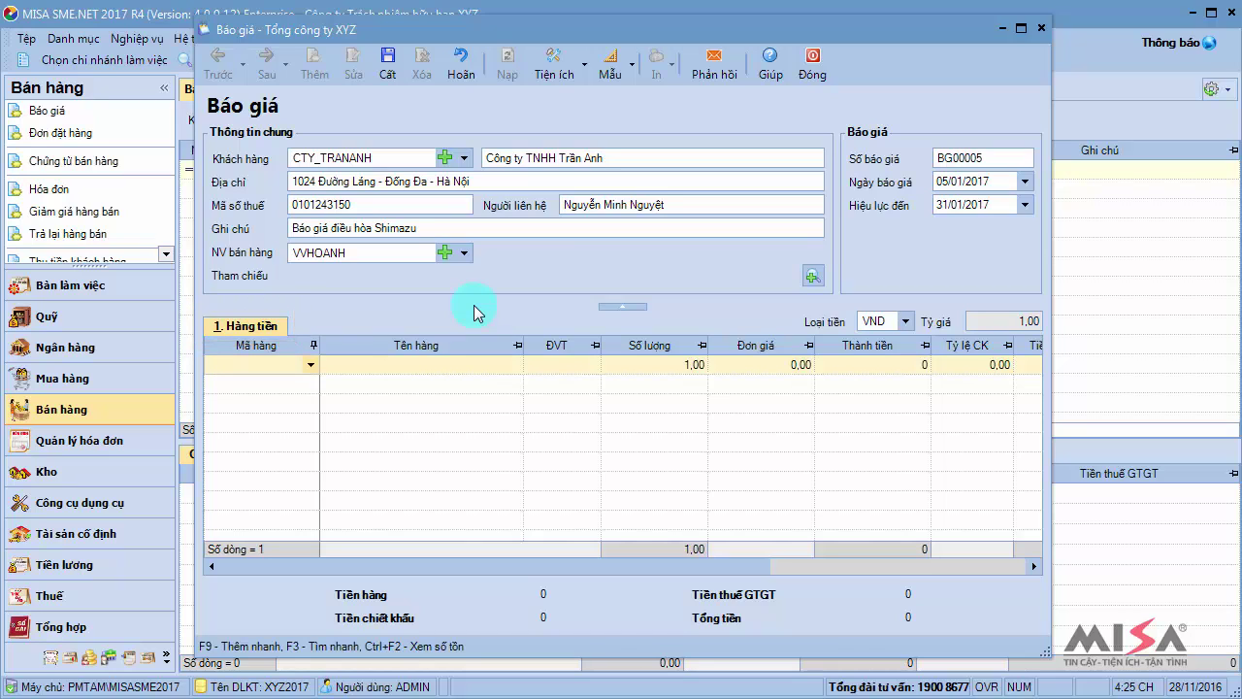
- Add item DH_SHIMAZU to the quotation with quantity 20 and unit price 7.000.000
type("dh")
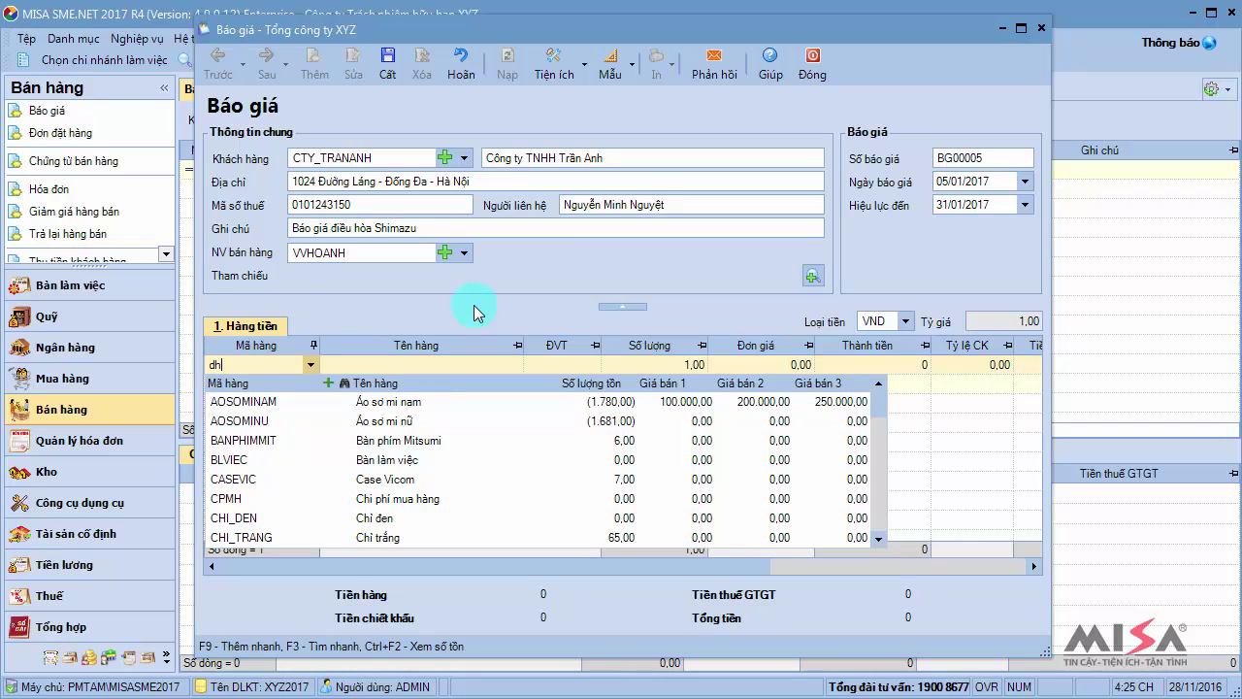
key("Tab")
key("Tab")
key("Tab")
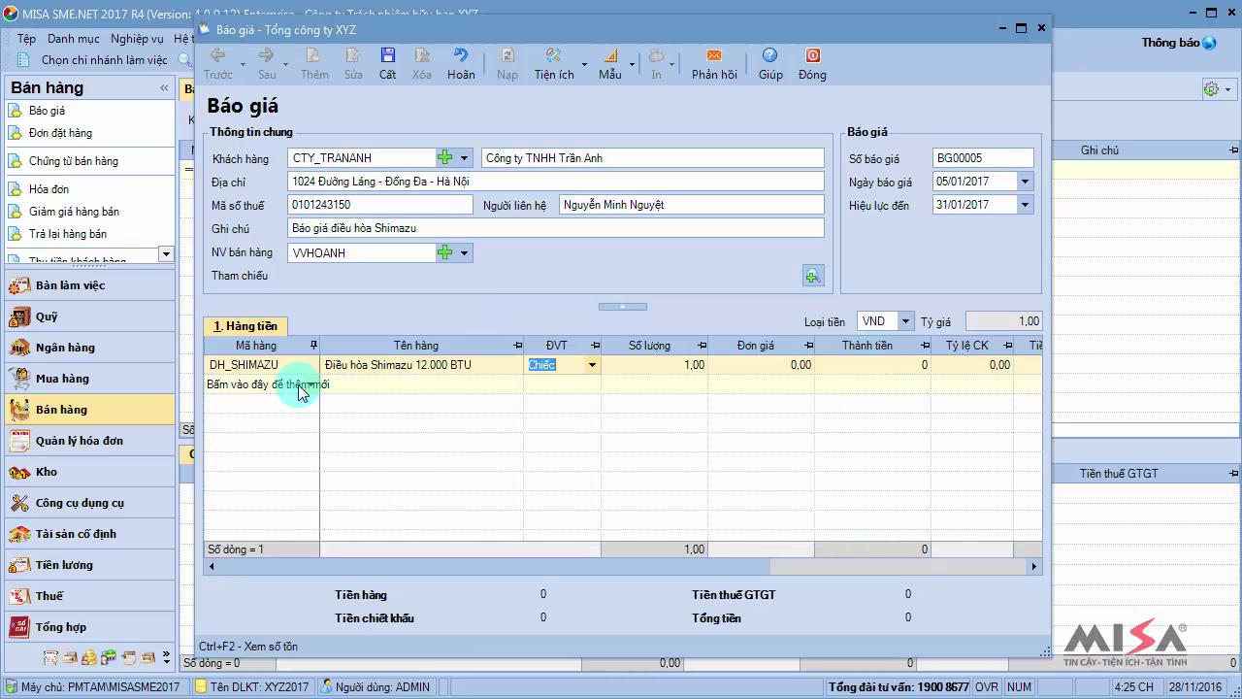
type("20,")
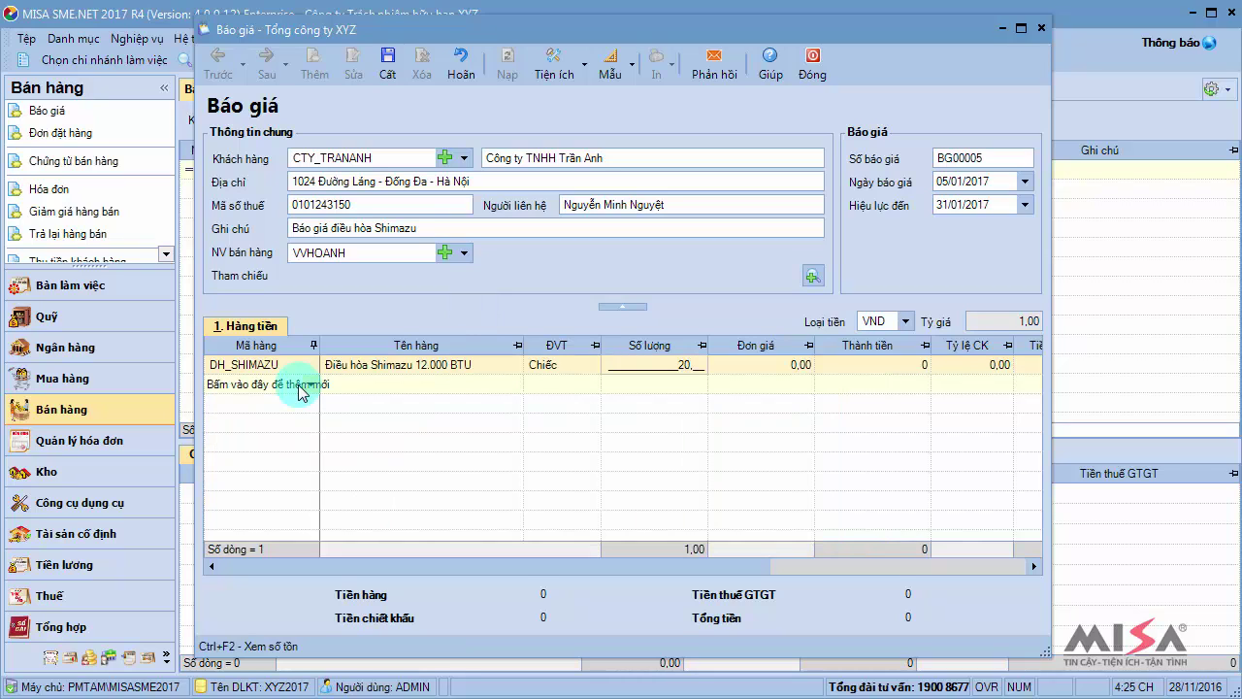
key("Tab")
type("7.000.00")
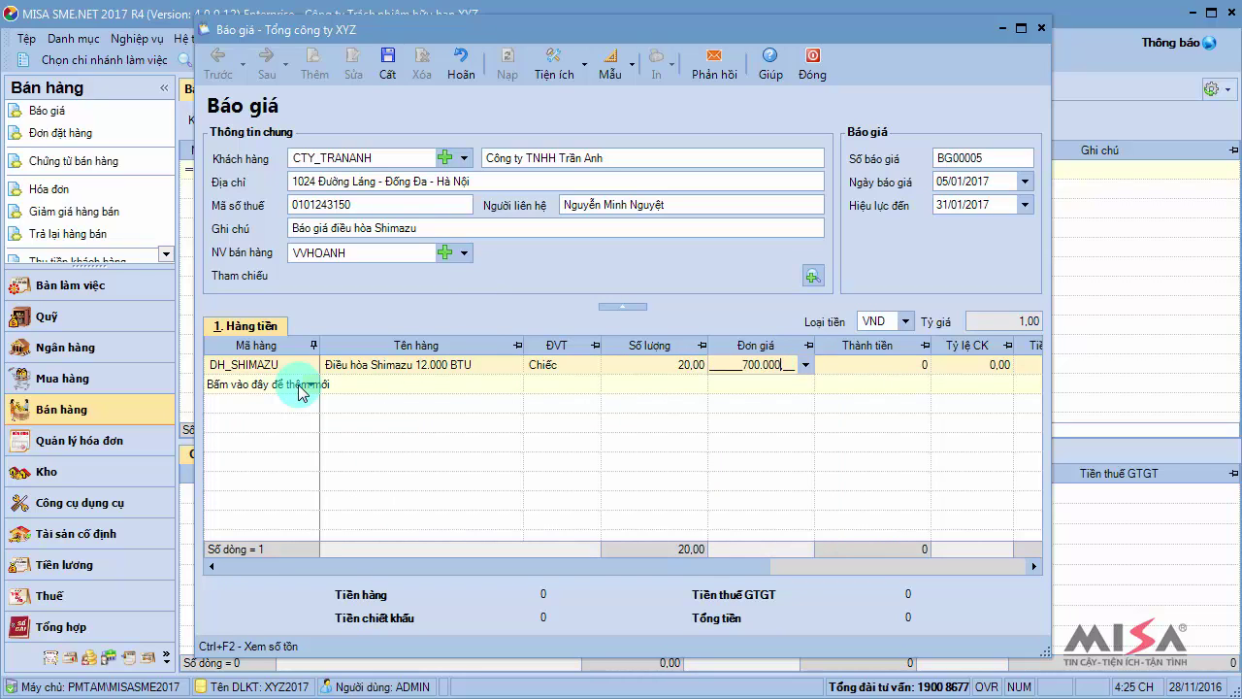
type("0")
key("Tab")
- Set the VAT rate of the DH_SHIMAZU line to 10%
key("Tab")
key("Tab")
key("Tab")
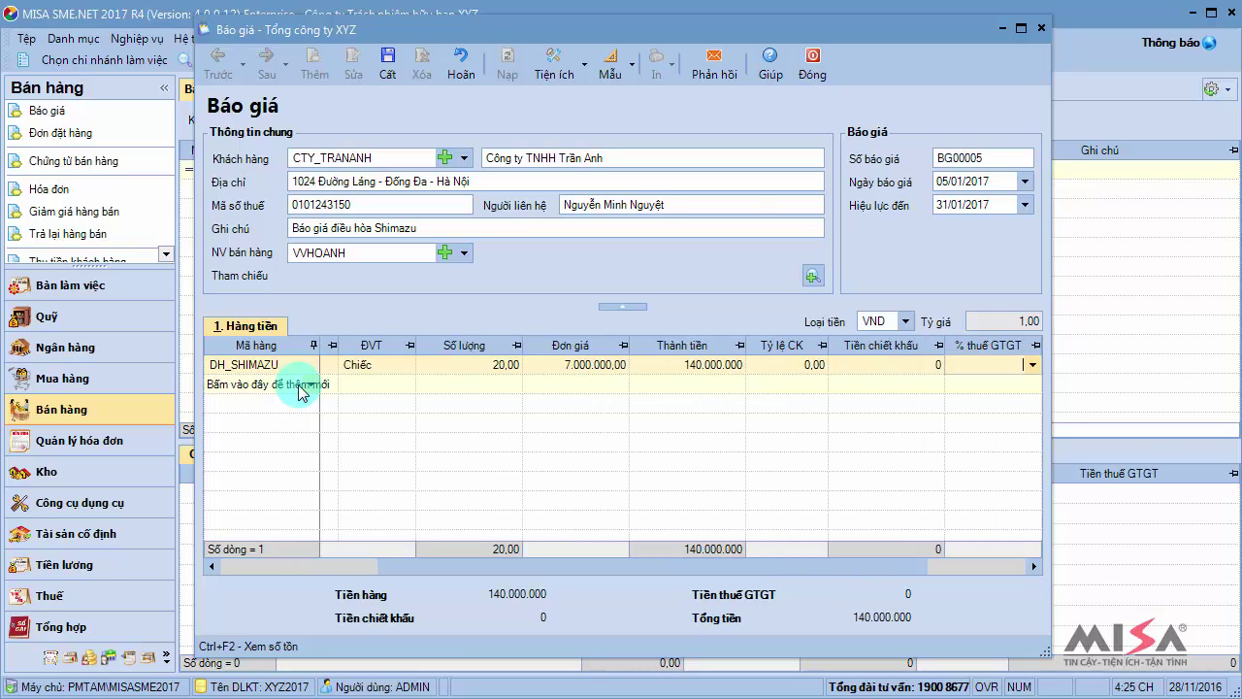
type("10")
key("Tab")
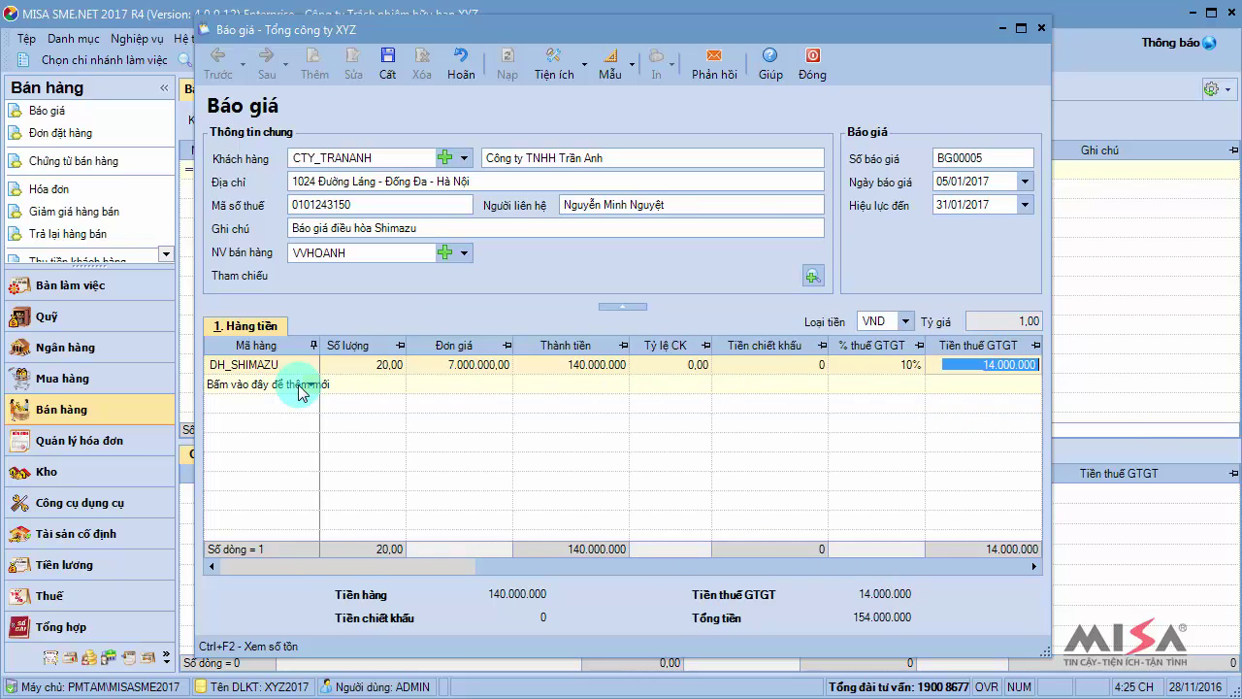
- Add a second quotation line for item DH_SHIMAZU24 with quantity 20 and unit price 10.000.000
left_click(301, 390)
type("DH_SHIMAZU24")
key("Tab")
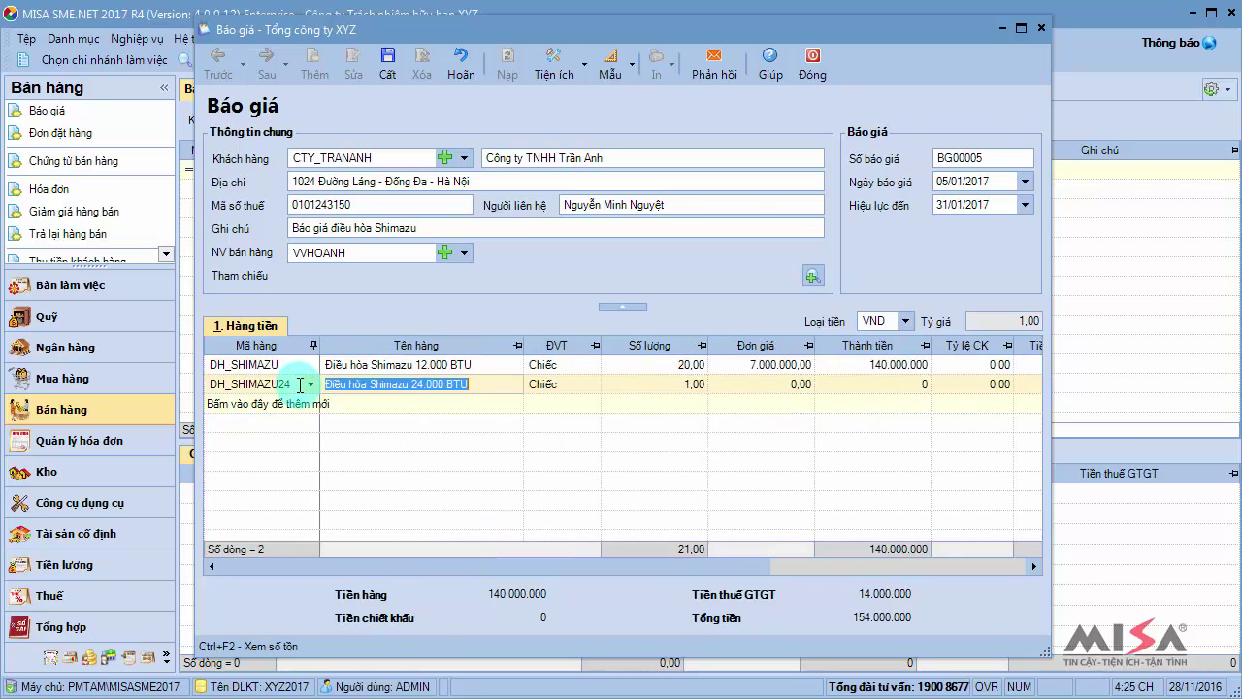
key("Tab")
key("Tab")
type("20")
key("Tab")
type("10000000")
key("Tab")
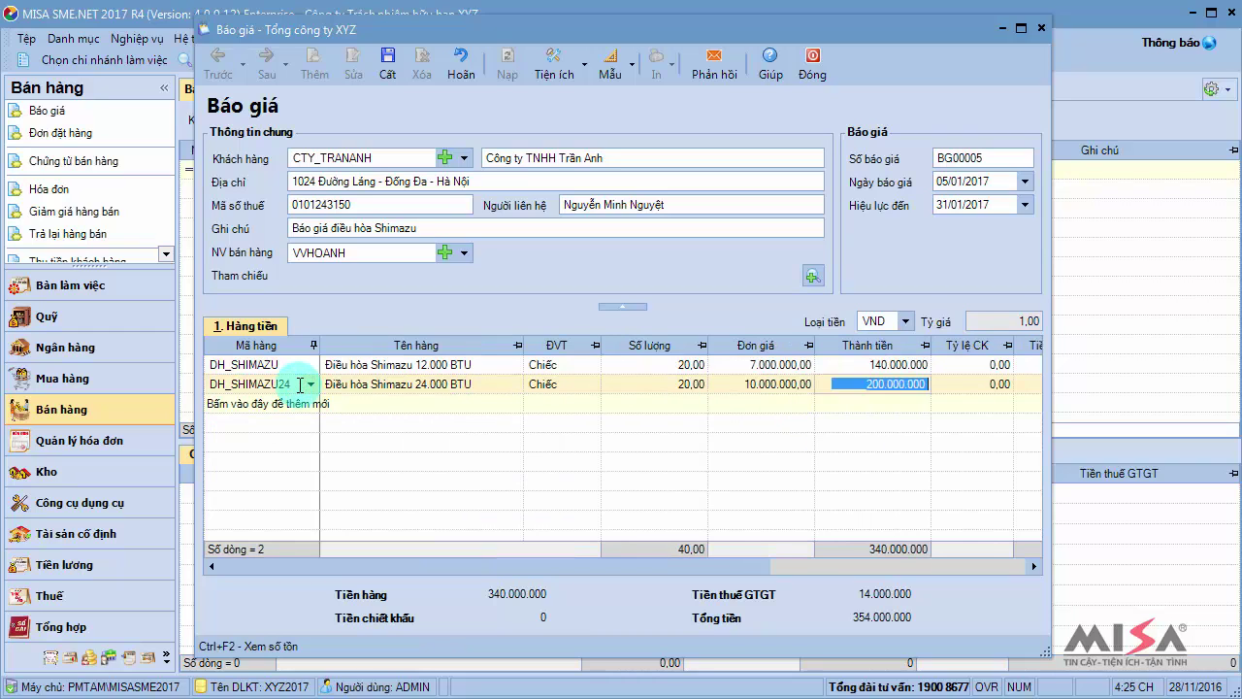
- Set the VAT rate of the DH_SHIMAZU24 line to 10% and save the quotation
key("Tab")
key("Tab")
key("Tab")
type("10")
key("Tab")
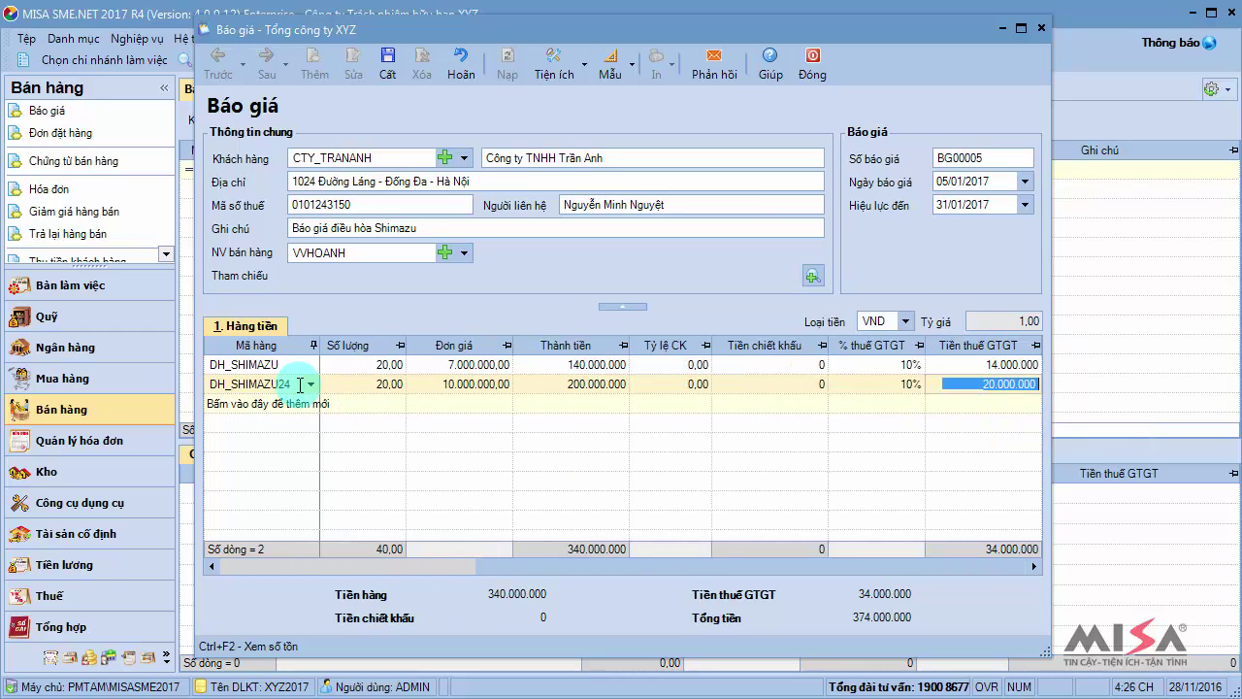
left_click(386, 67)
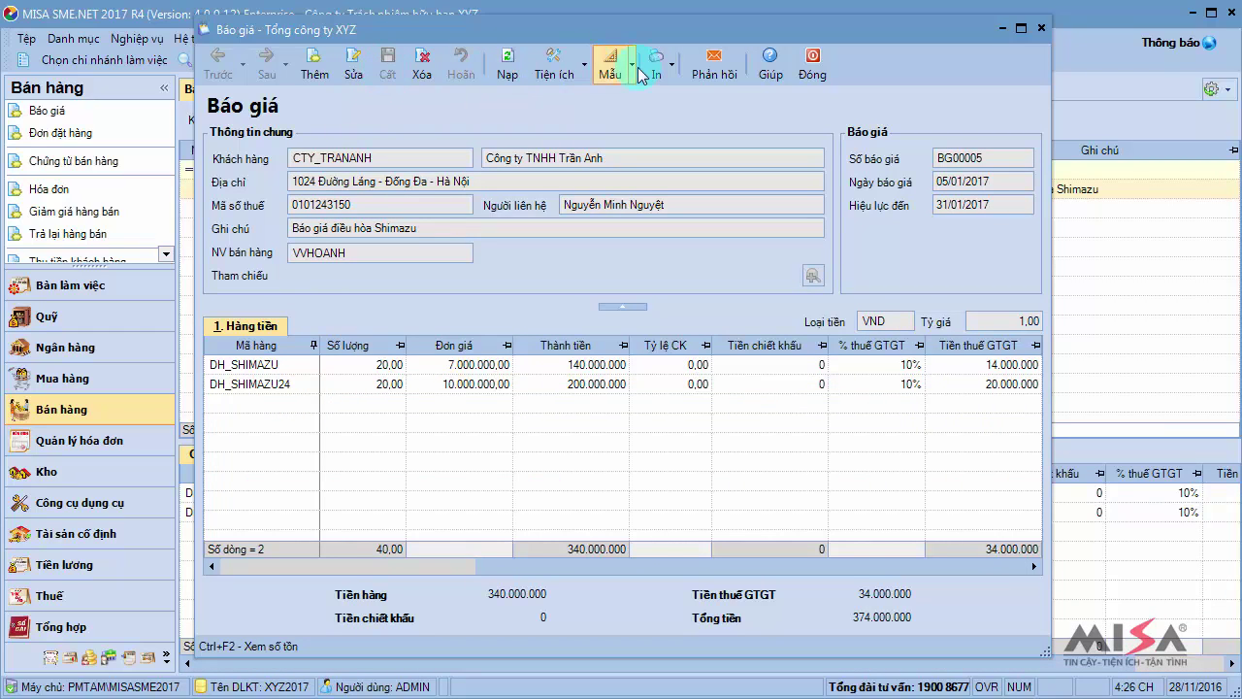
- Preview the printed quotation with the Báo giá template, and close the preview and the quotation form
left_click(668, 66)
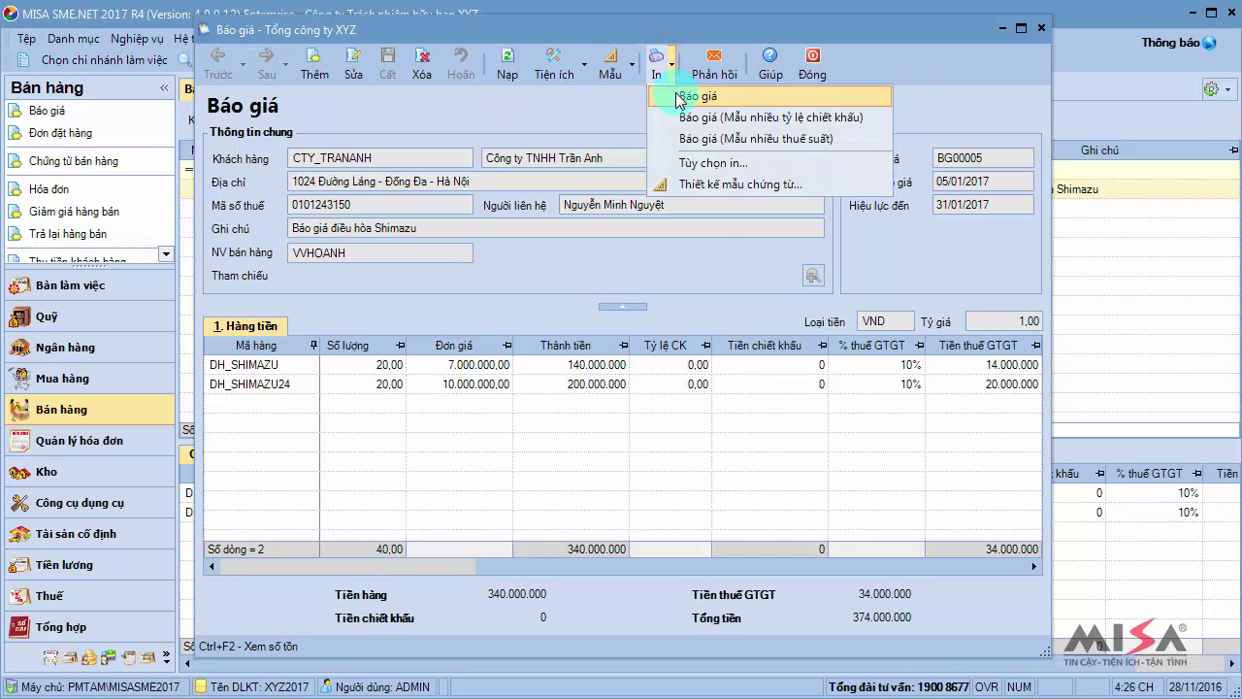
left_click(675, 94)
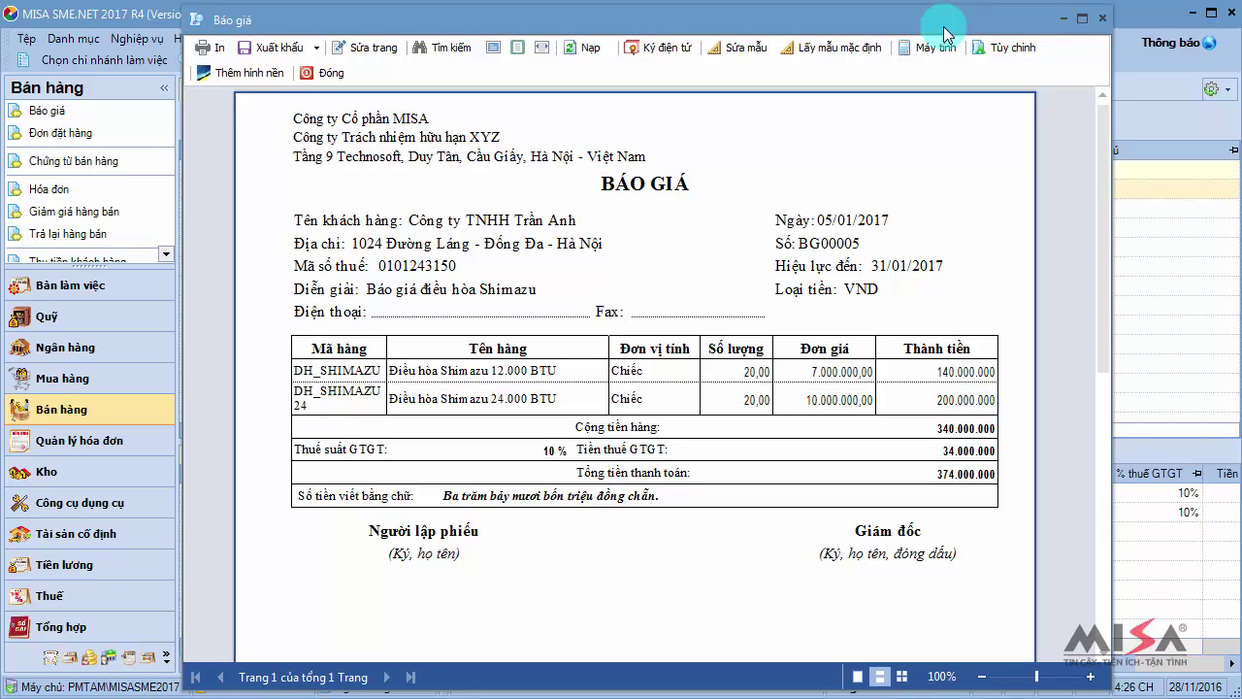
left_click(1102, 18)
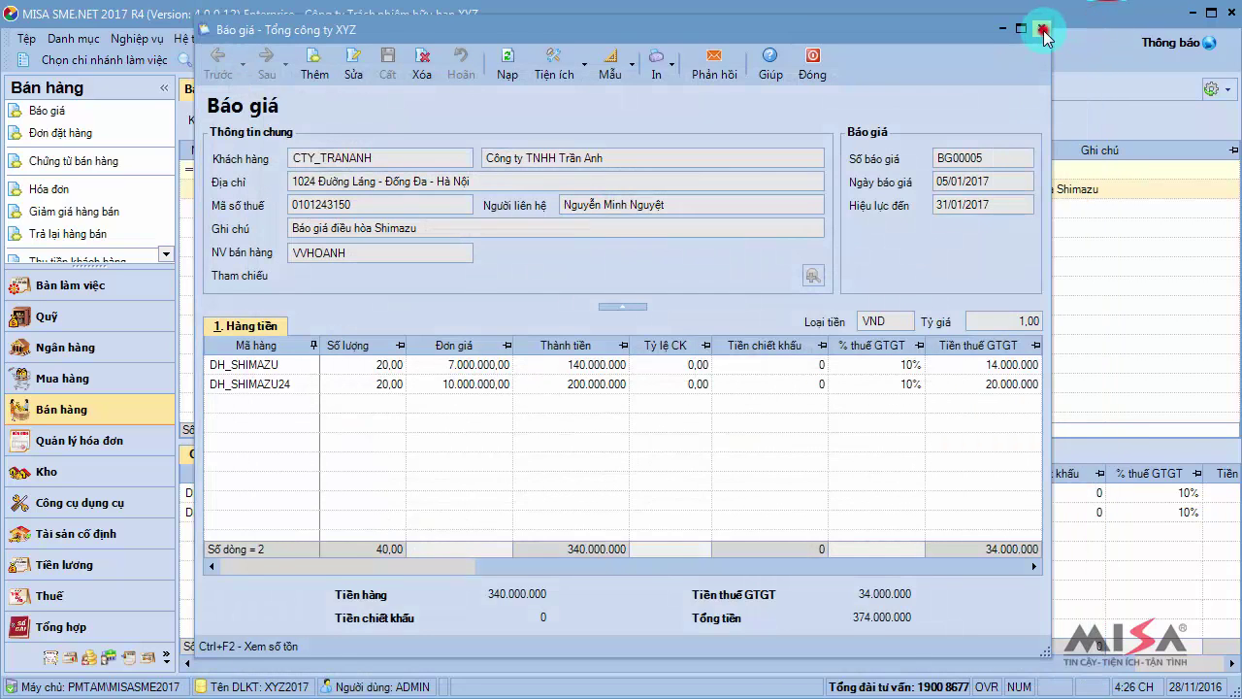
left_click(1042, 30)
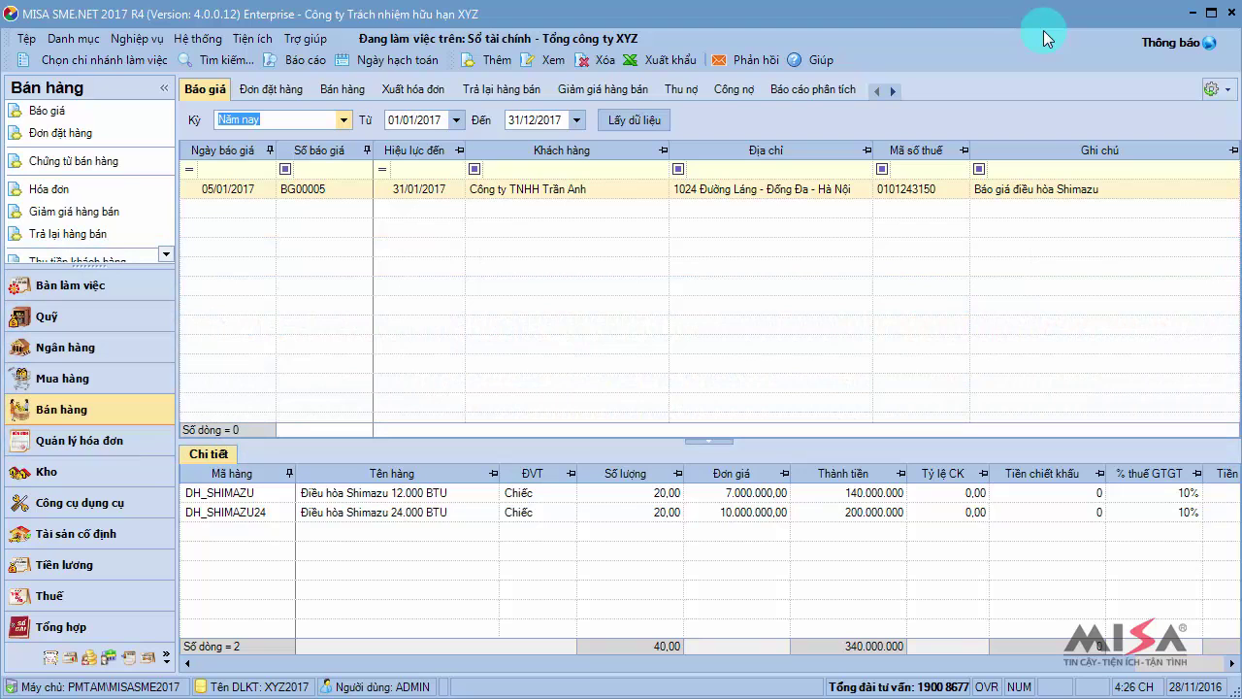
- Create a new sales voucher of type "1. Bán hàng hóa, dịch vụ trong nước" with immediate payment (Thu tiền ngay)
left_click(355, 91)
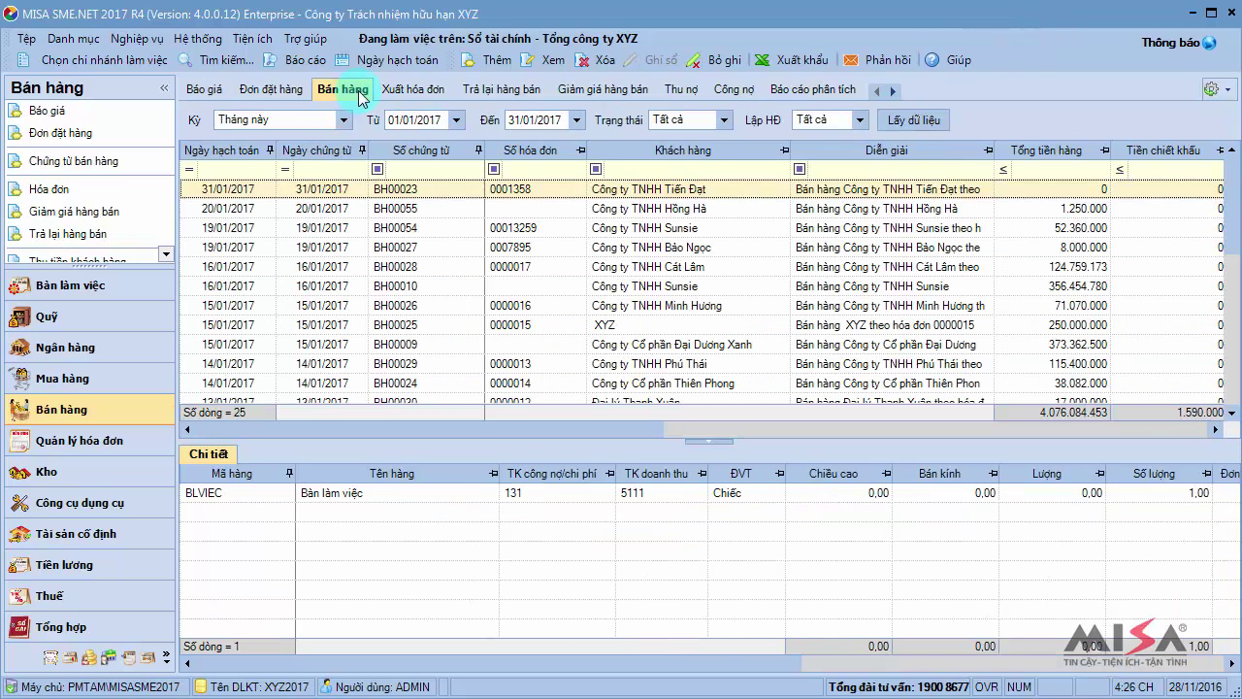
left_click(490, 60)
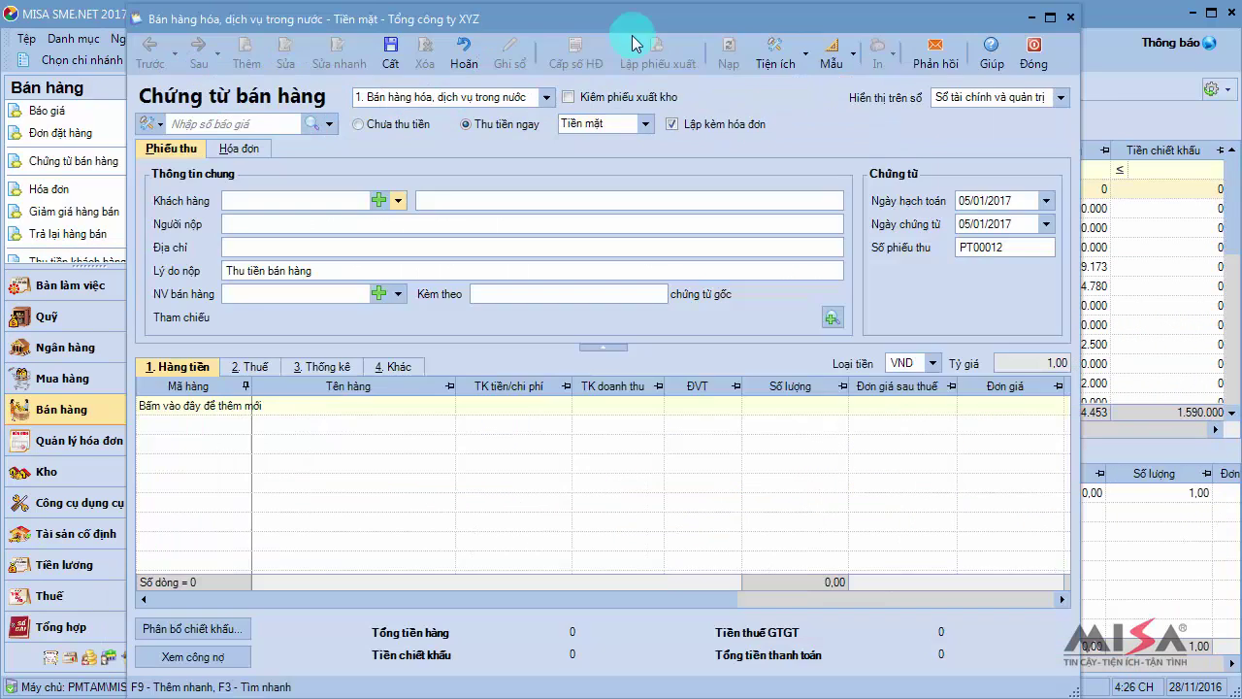
left_click(546, 97)
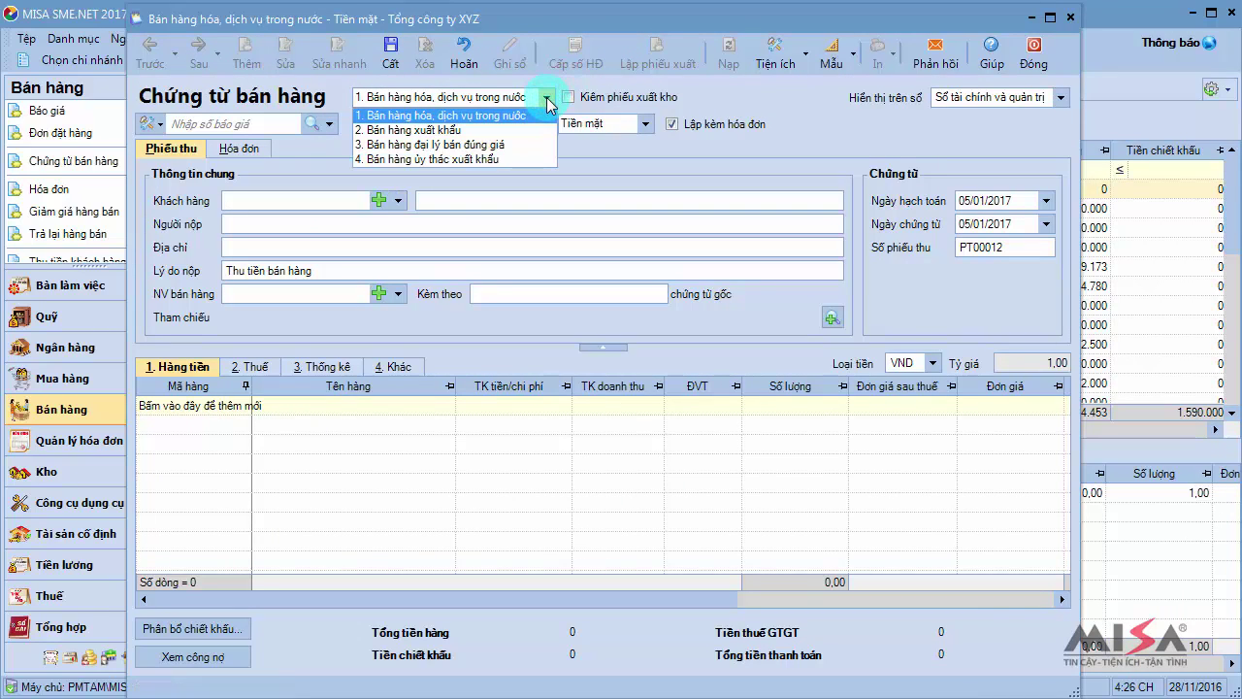
left_click(519, 115)
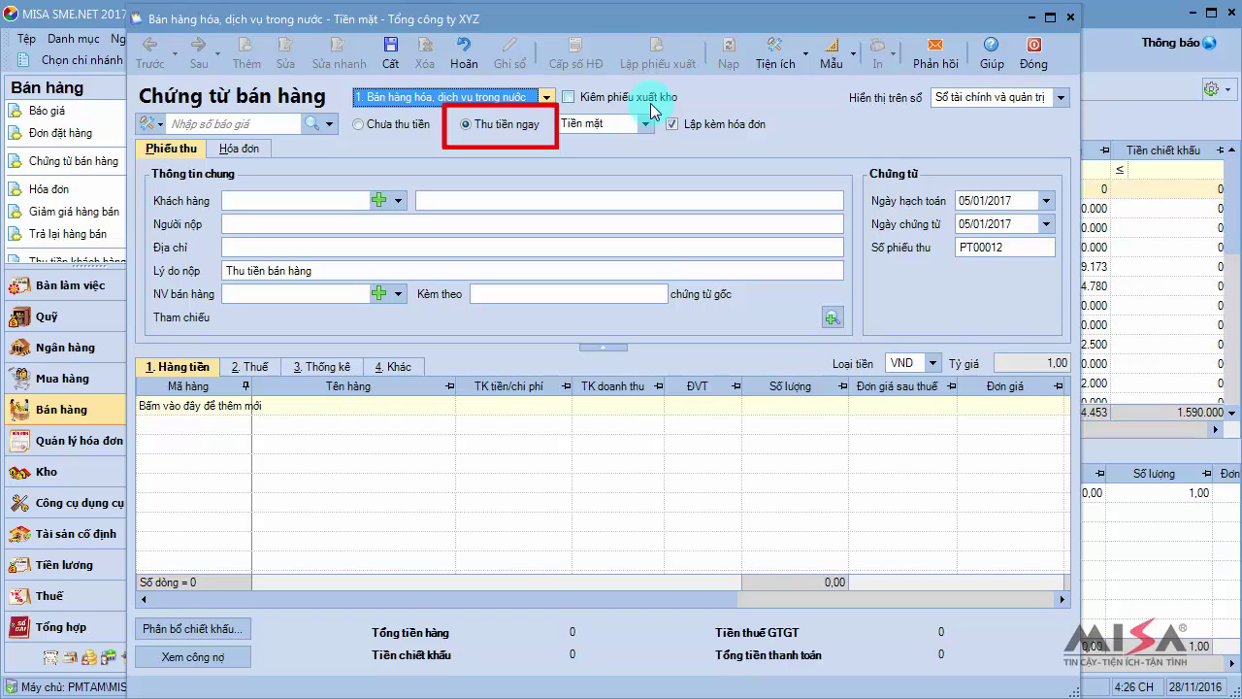
left_click(359, 124)
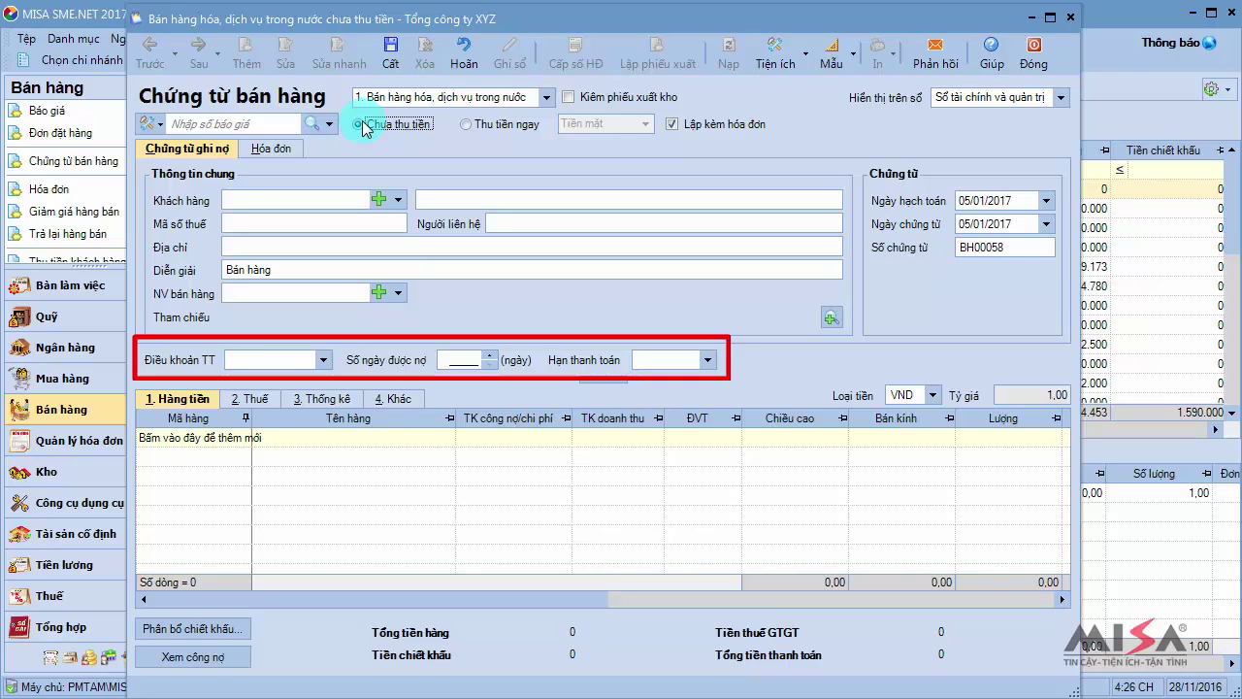
left_click(468, 125)
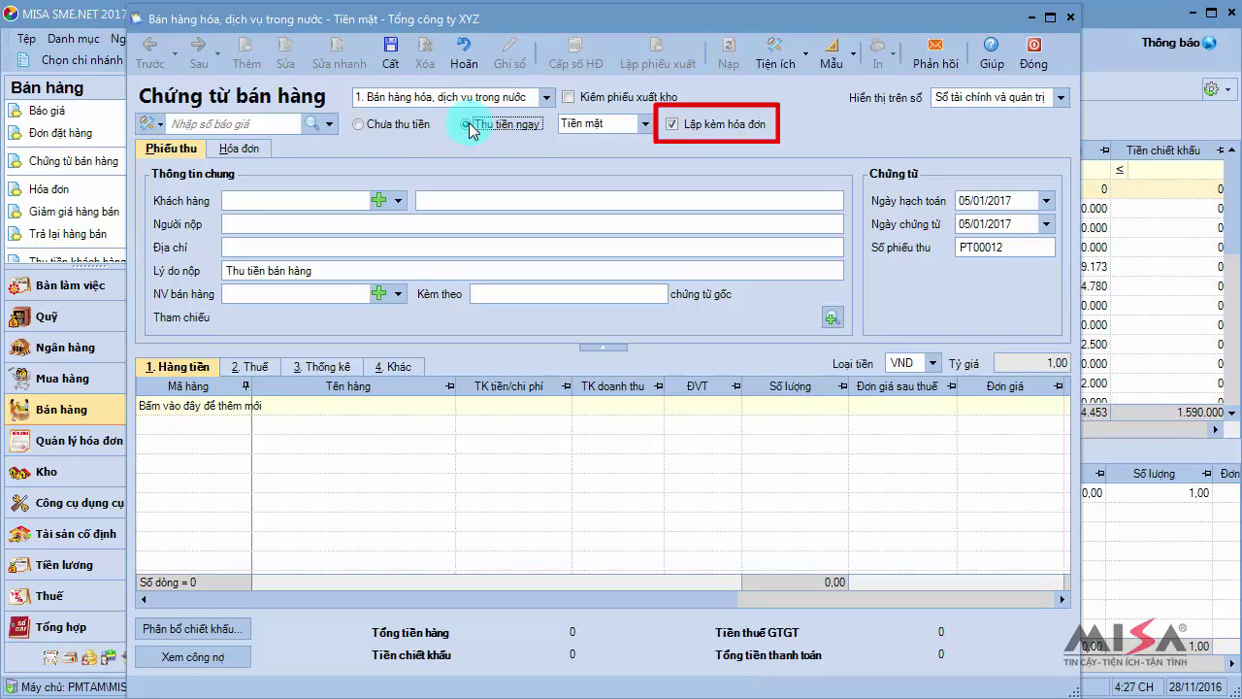
- Base the voucher on a quotation (Lập từ Báo giá) and retrieve Công ty TNHH Trần Anh's quotations for Đầu tháng đến hiện tại
left_click(150, 123)
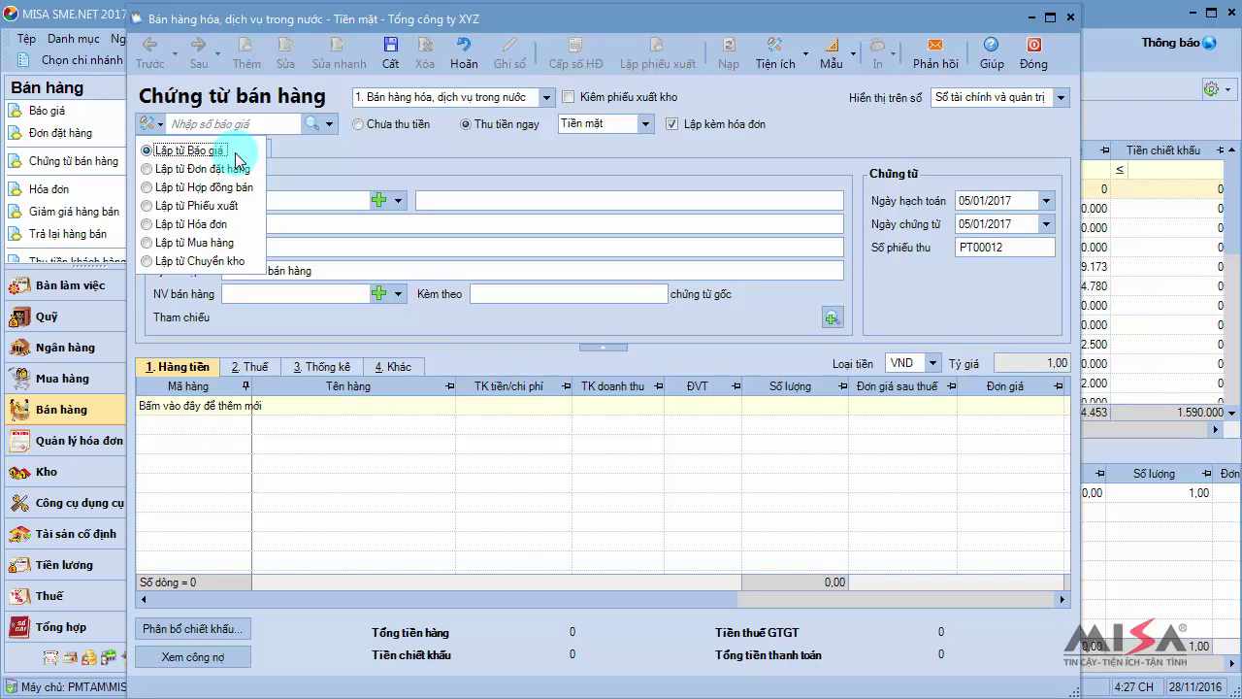
left_click(328, 125)
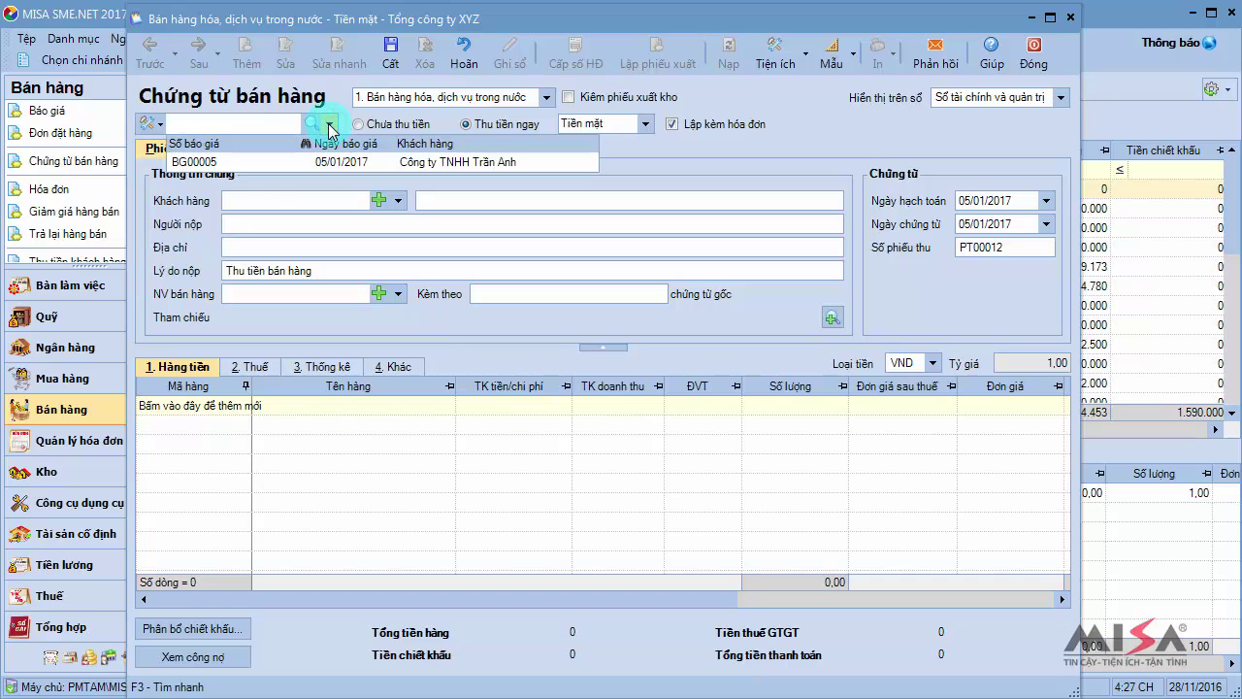
left_click(315, 126)
left_click(508, 87)
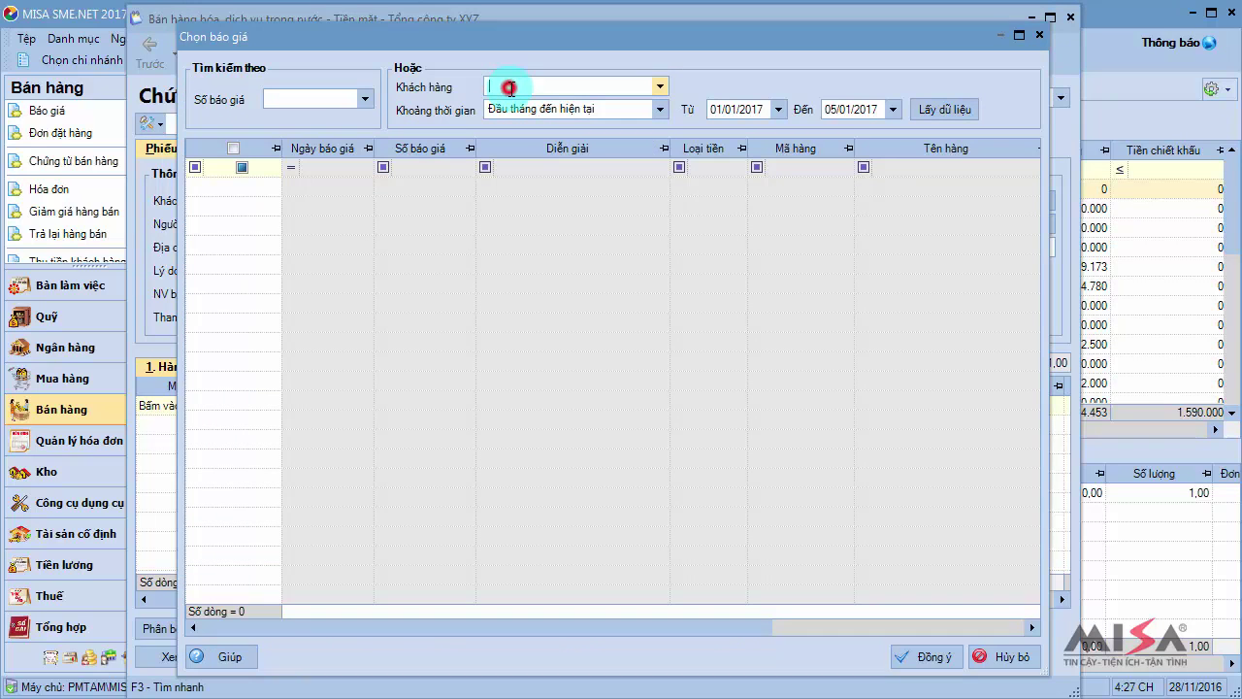
type("tran")
key("Return")
key("Tab")
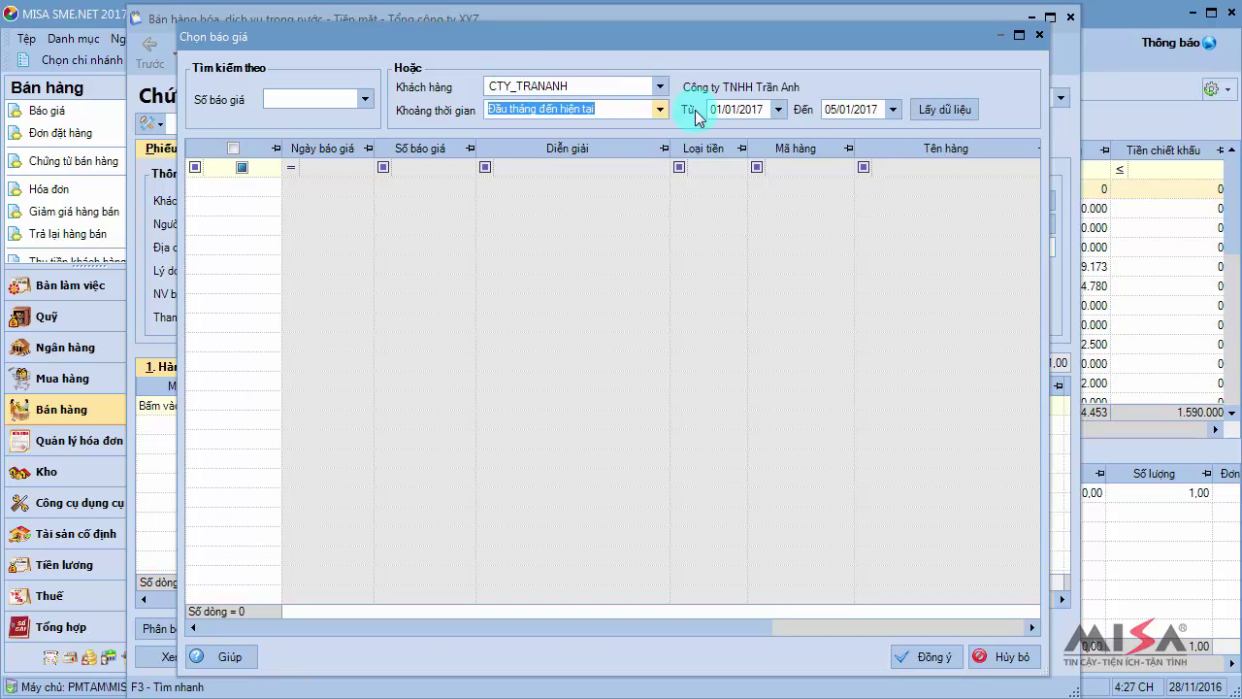
left_click(943, 110)
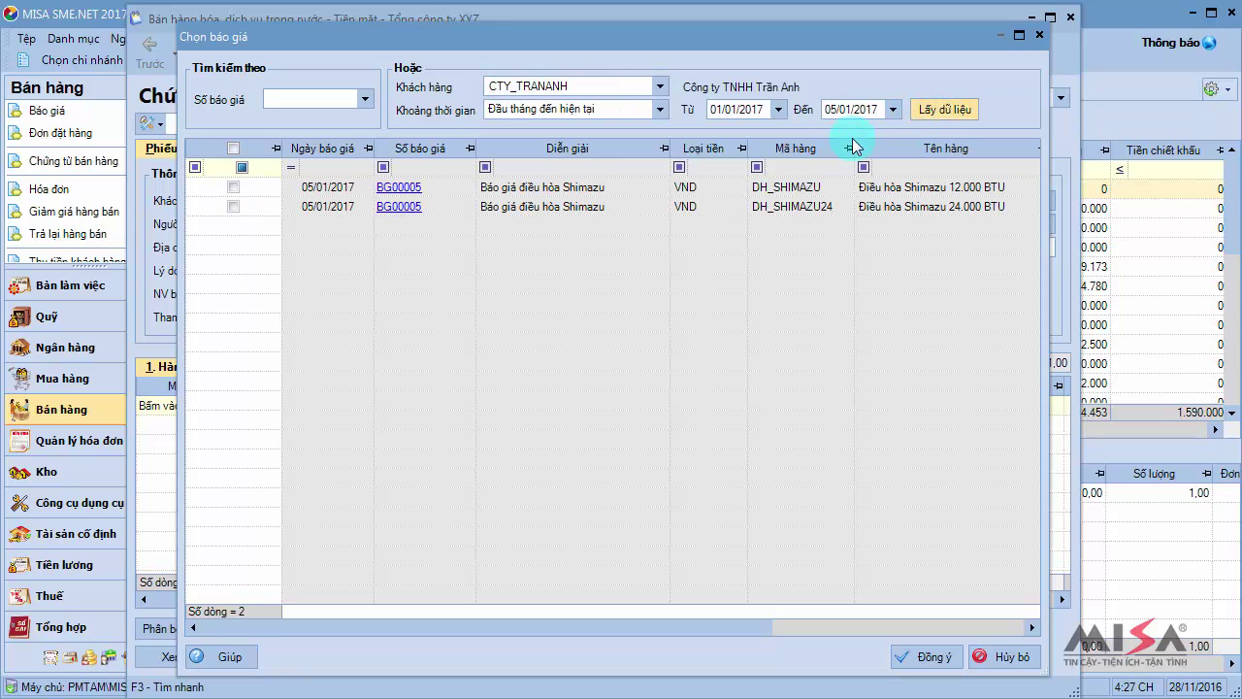
- Bring the DH_SHIMAZU and DH_SHIMAZU24 lines of quotation BG00005 into the sales voucher and save it
left_click(232, 186)
left_click(902, 656)
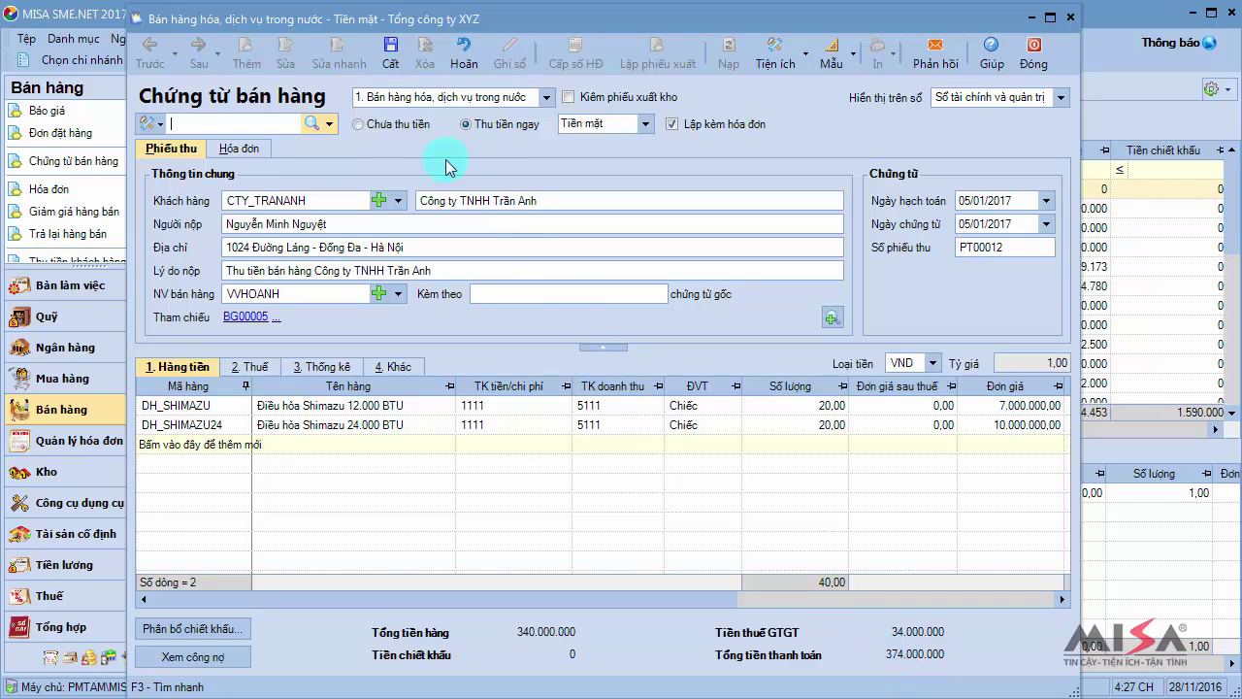
left_click(389, 54)
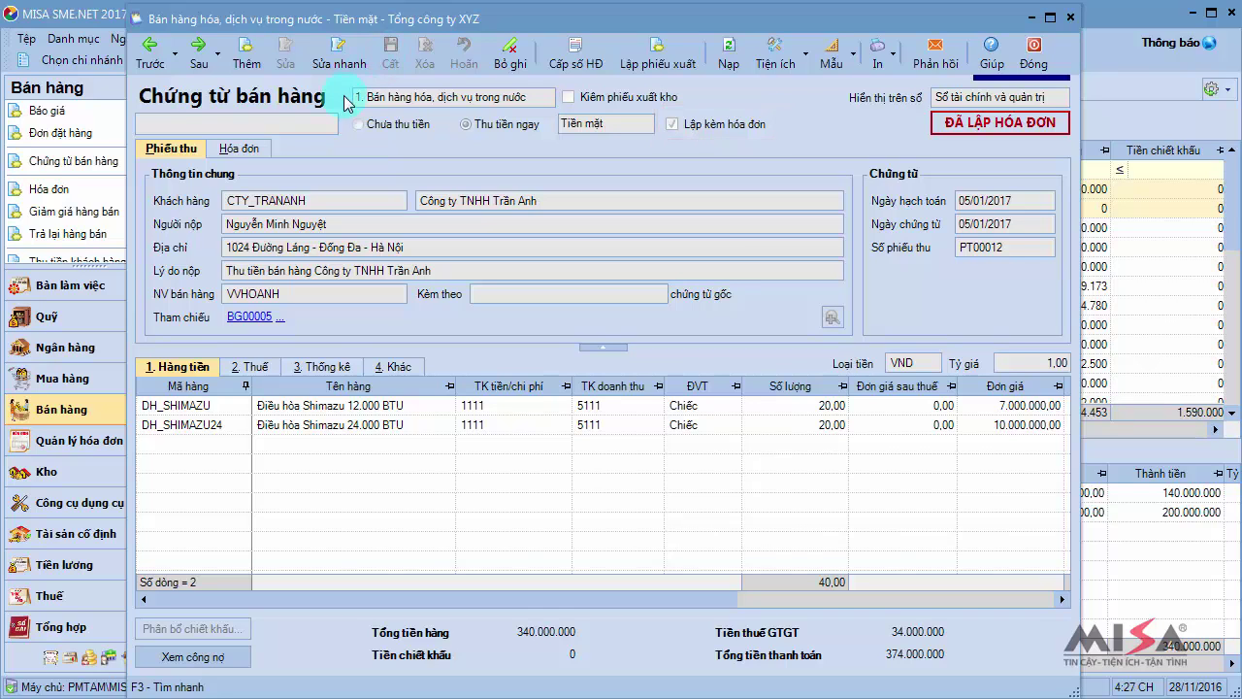
- Issue the invoice number for the voucher's attached invoice with form 01GTKT3/001, symbol AB/15T and date 05/01/2017, and close the voucher
left_click(268, 152)
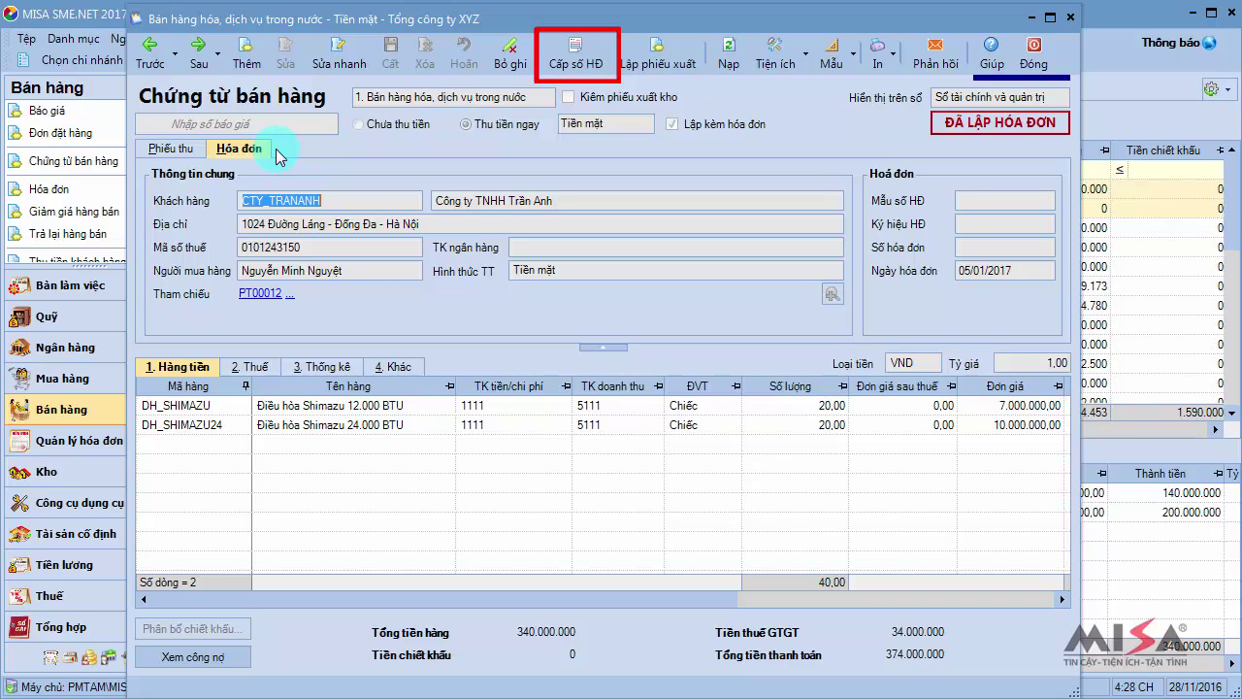
left_click(567, 63)
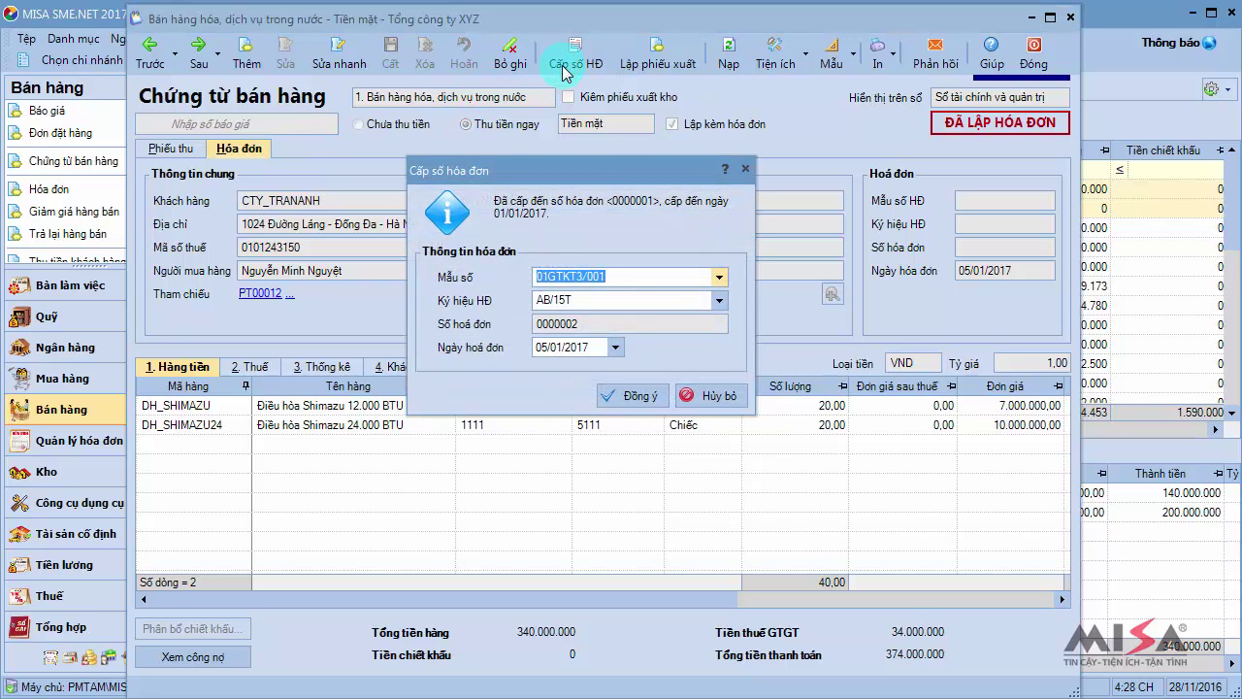
left_click(621, 394)
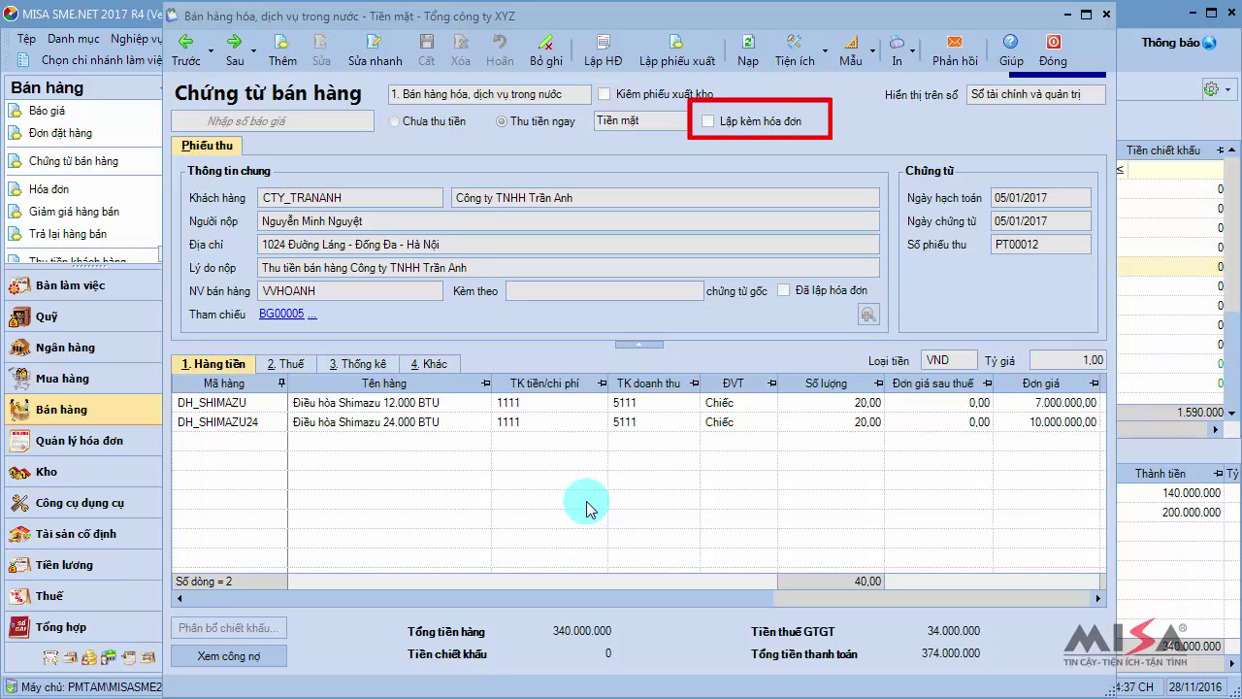
left_click(1040, 56)
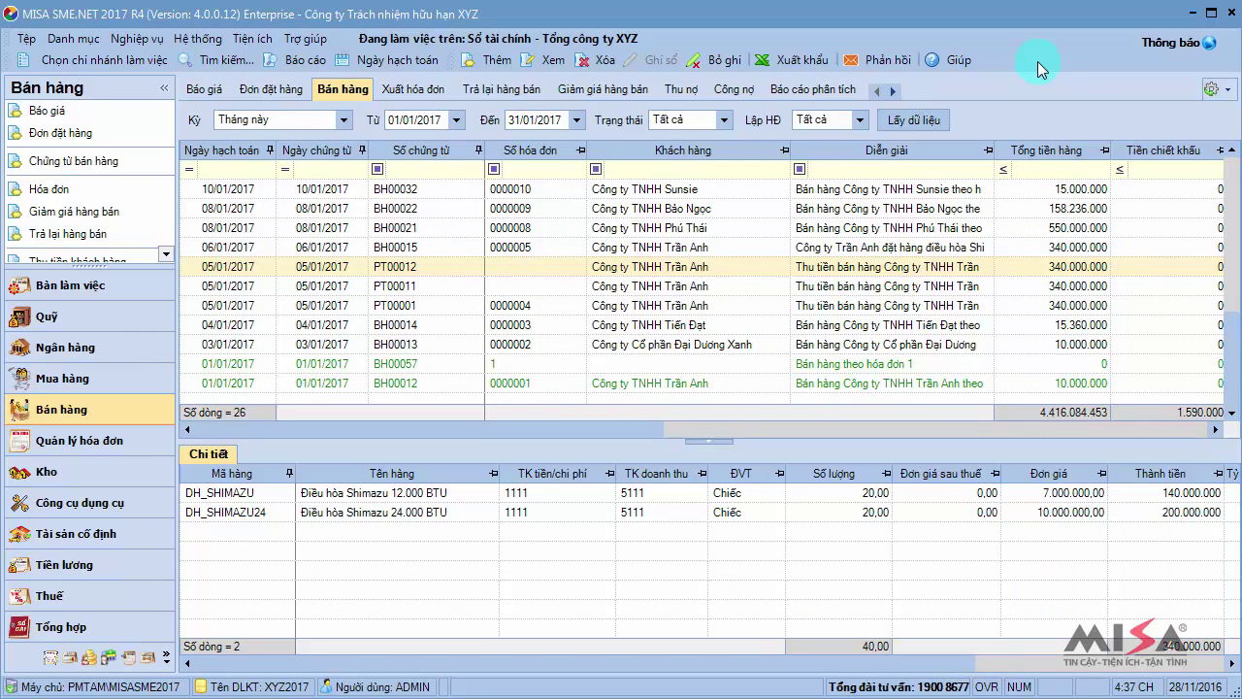
- Create and save an invoice from sales voucher PT00012, and issue its number with form 01GTKT3/001, symbol AB/15T and date 05/01/2017
right_click(633, 272)
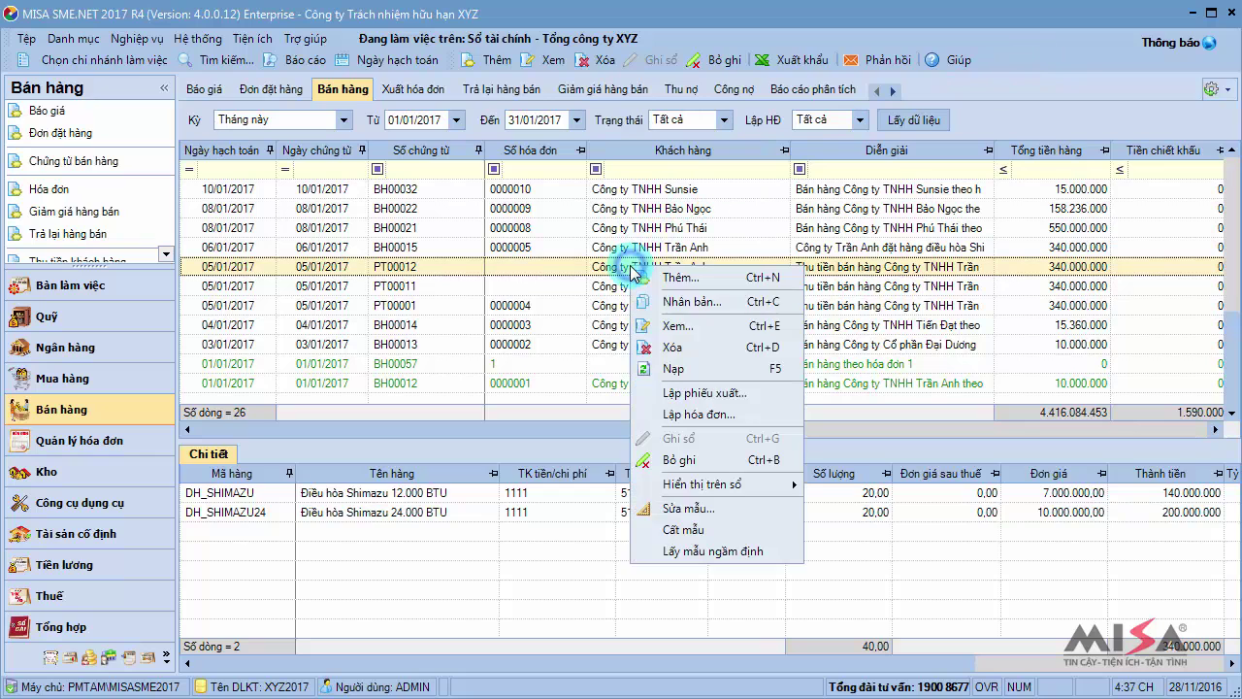
left_click(687, 416)
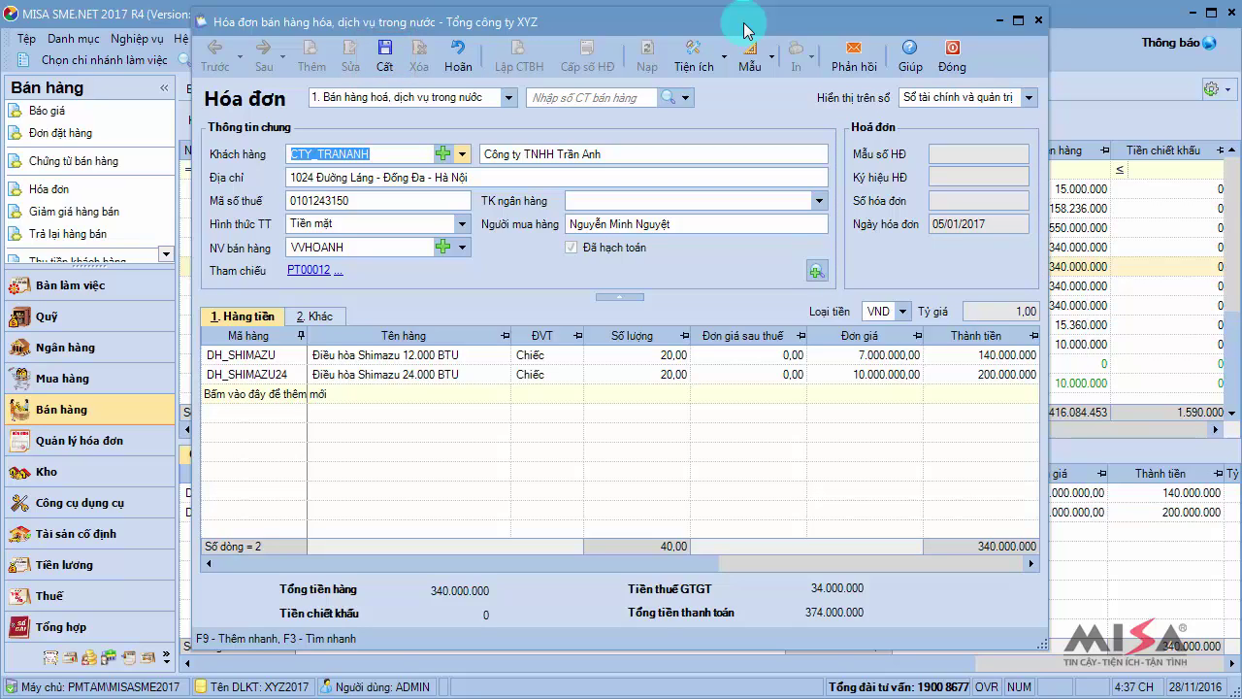
left_click(385, 50)
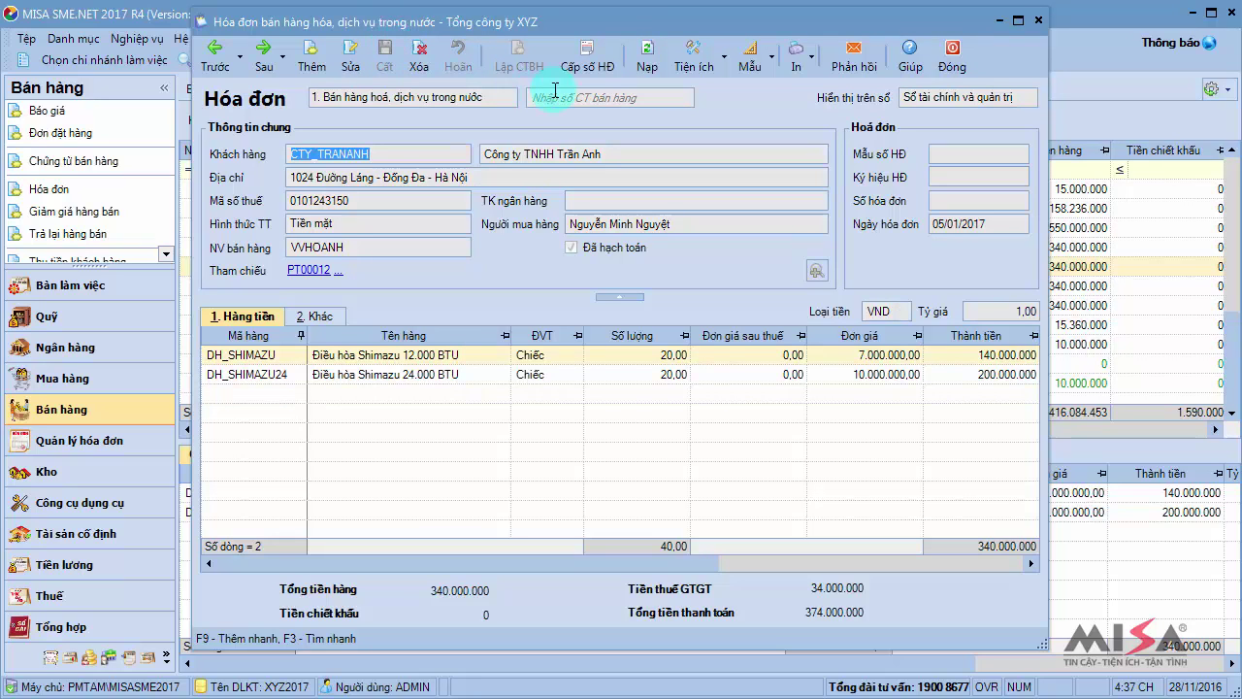
left_click(601, 64)
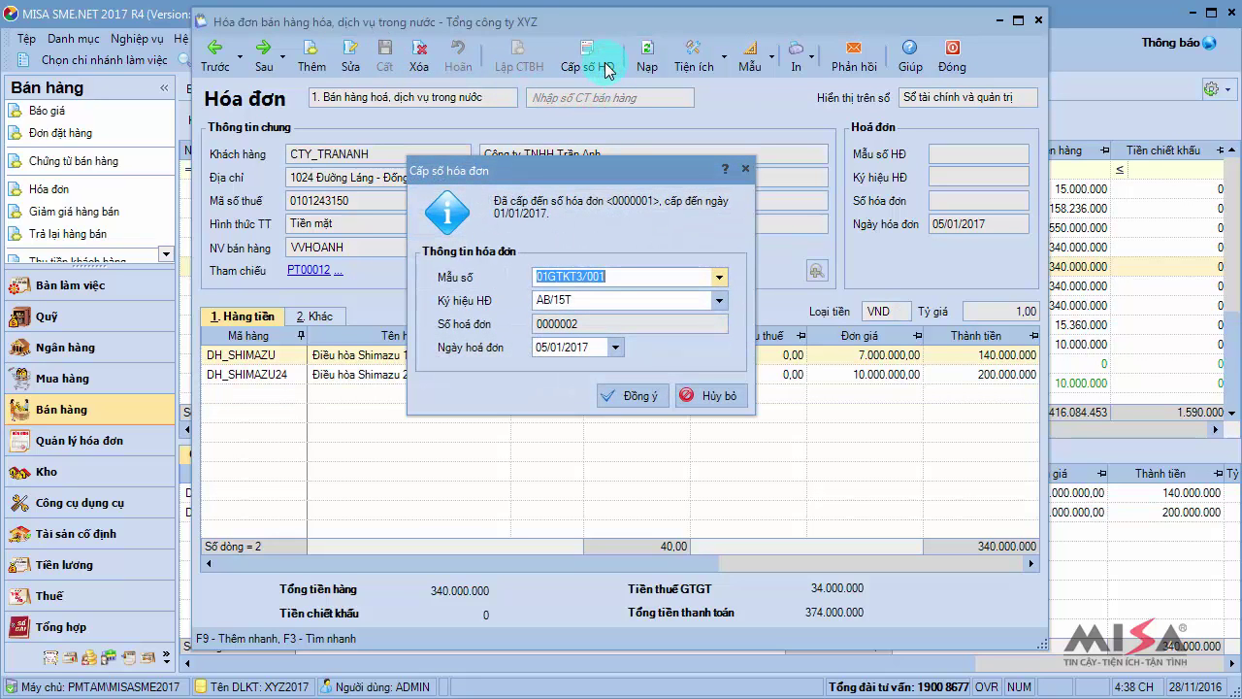
left_click(637, 396)
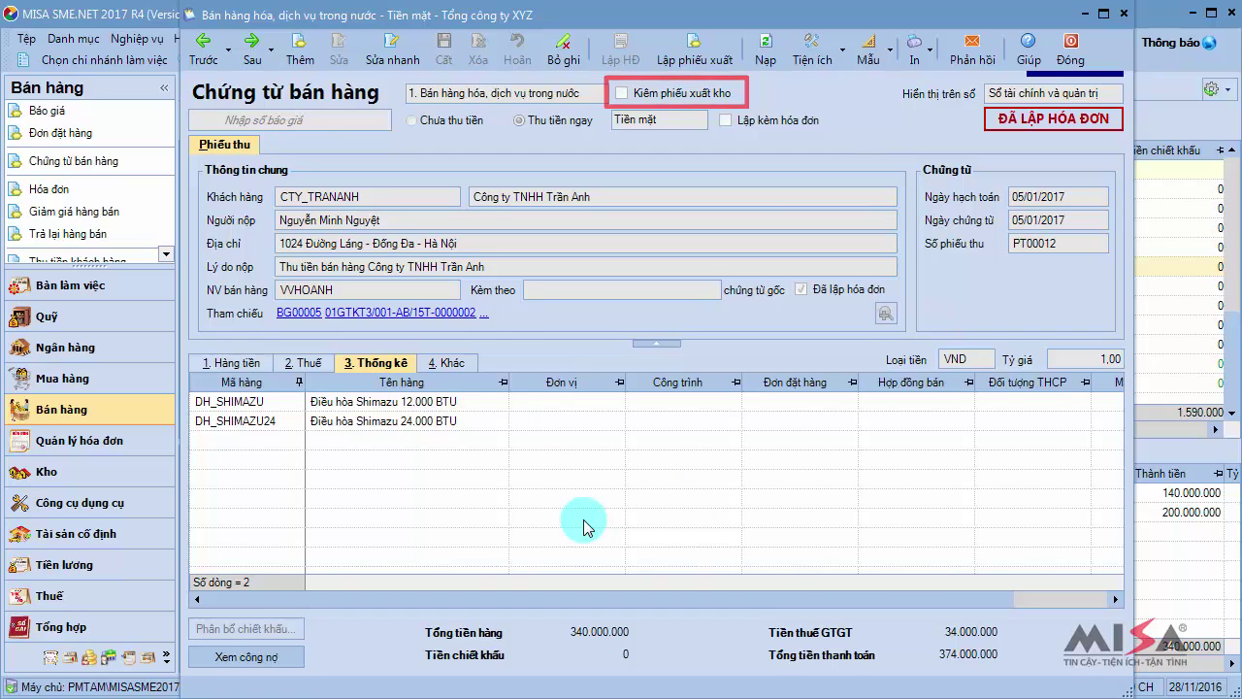
left_click(1071, 49)
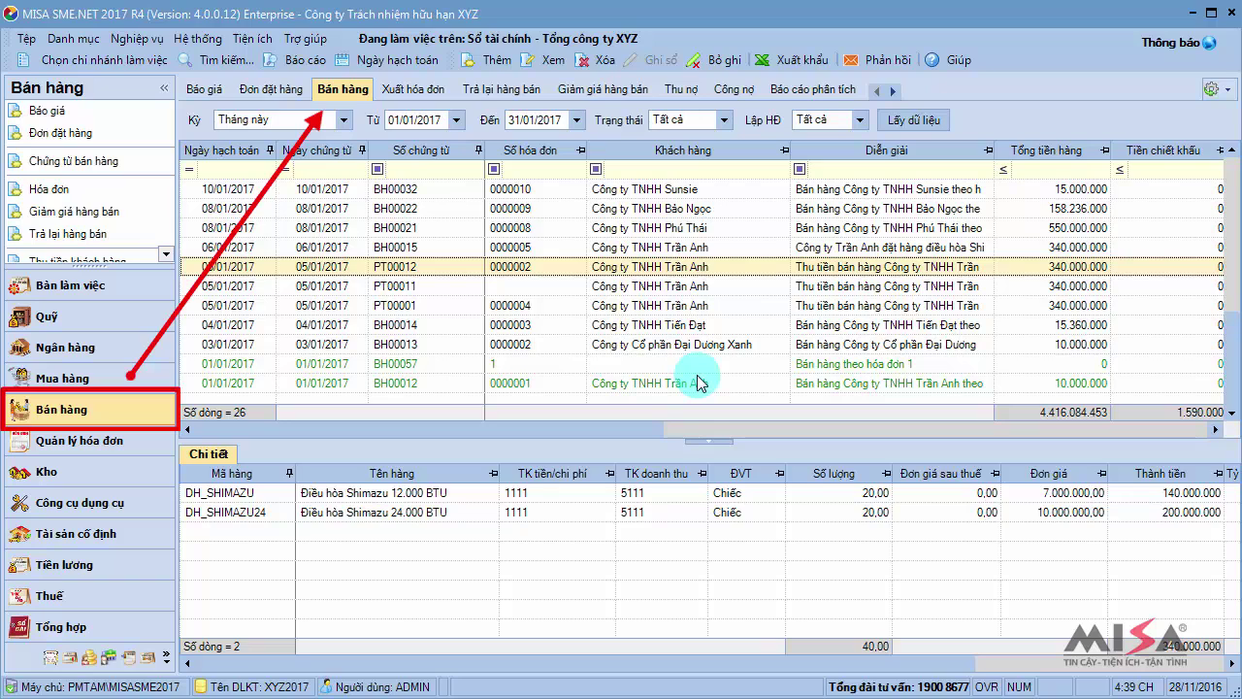
- Create a warehouse issue slip (Phiếu xuất kho) from sales voucher PT00012 and save it
right_click(607, 269)
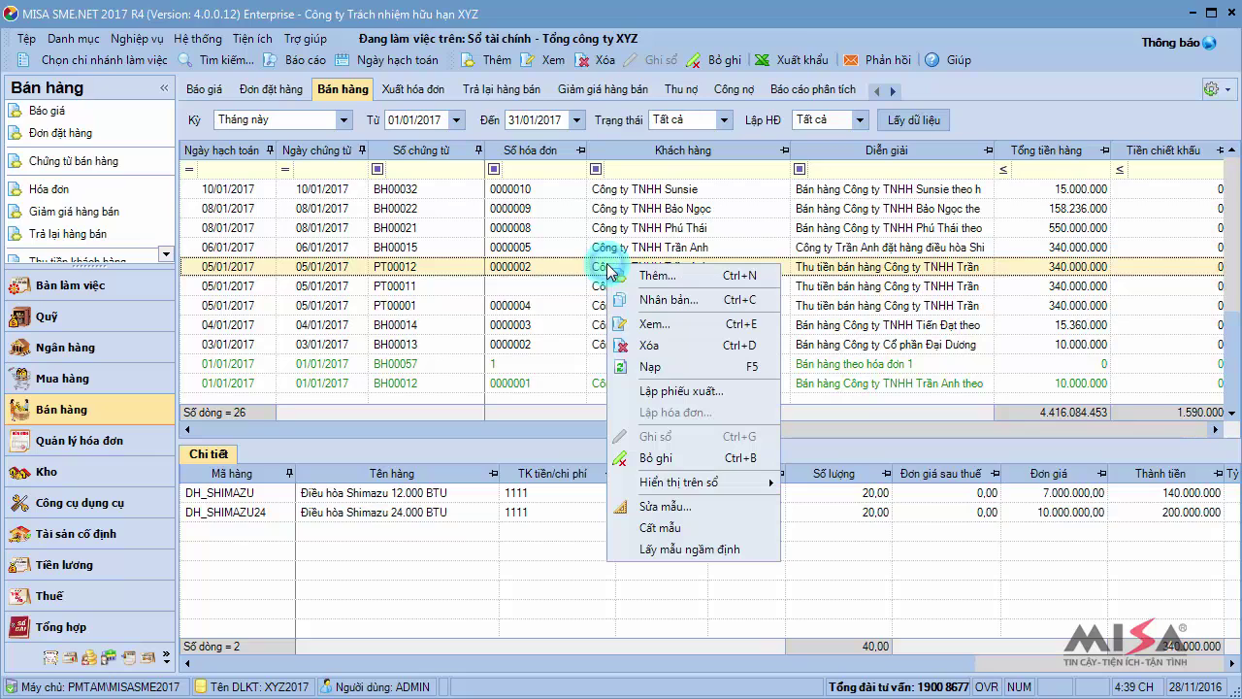
left_click(666, 397)
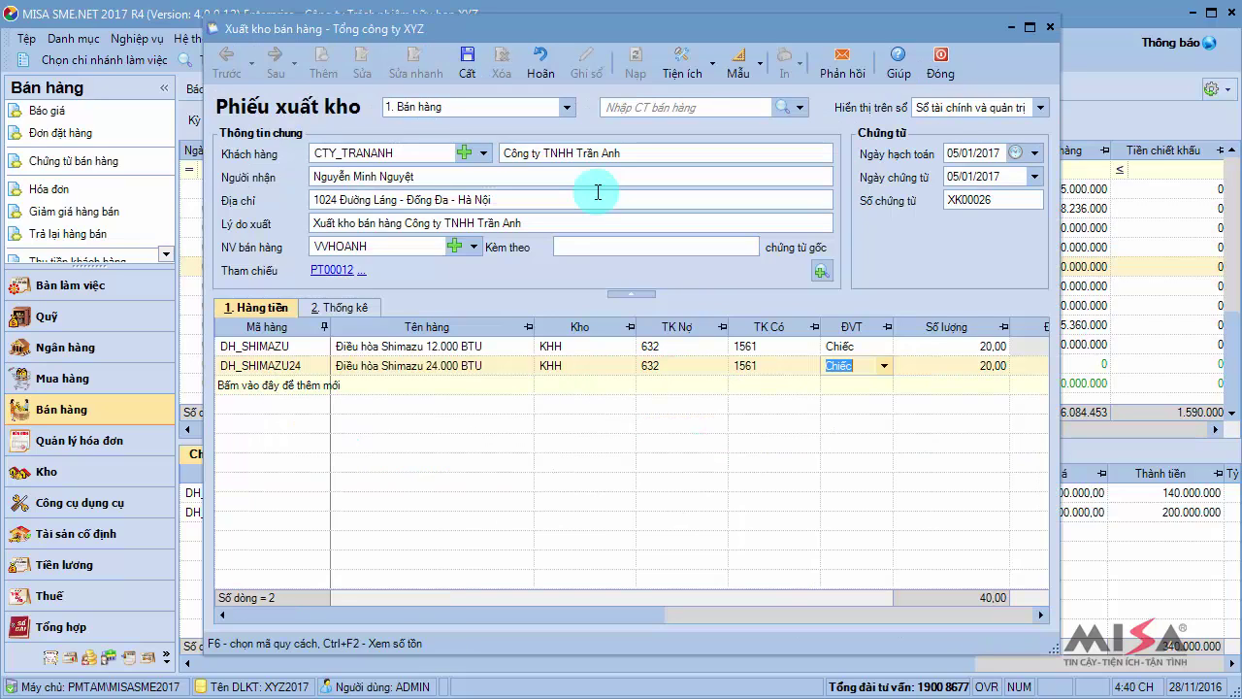
left_click(466, 60)
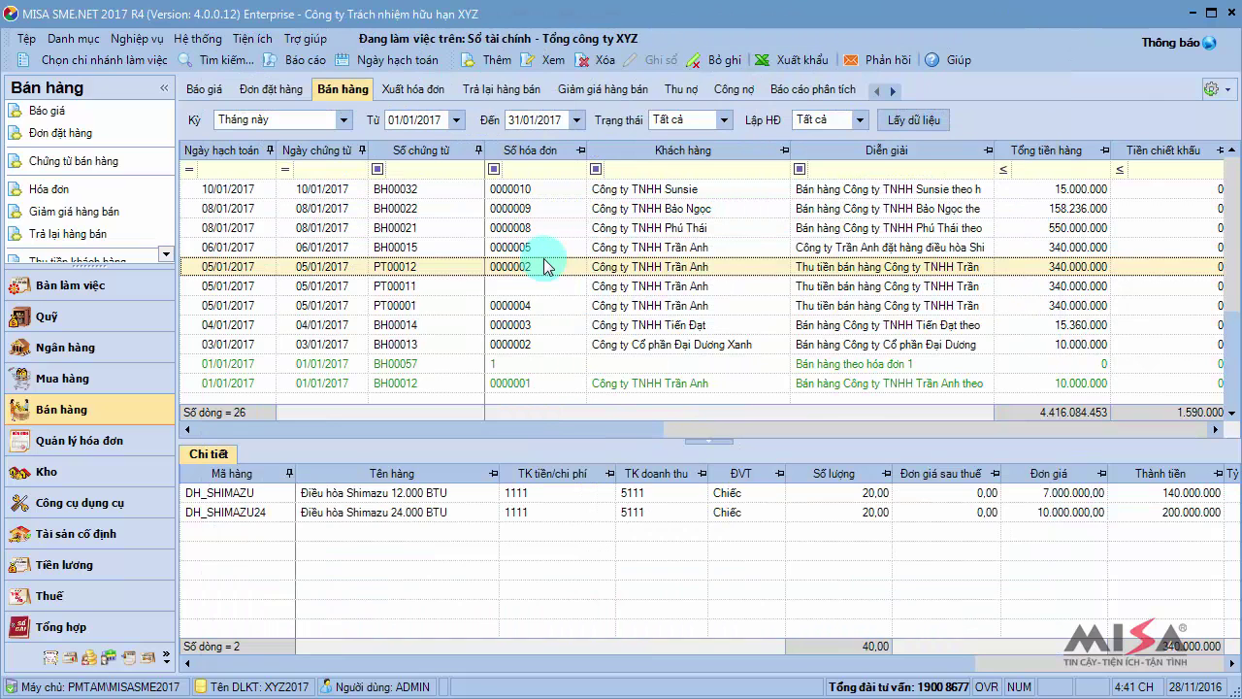
- Open warehouse issue slip XK00026 in the Thủ kho module, post it to the warehouse ledger (Ghi sổ) and close it
left_click(106, 659)
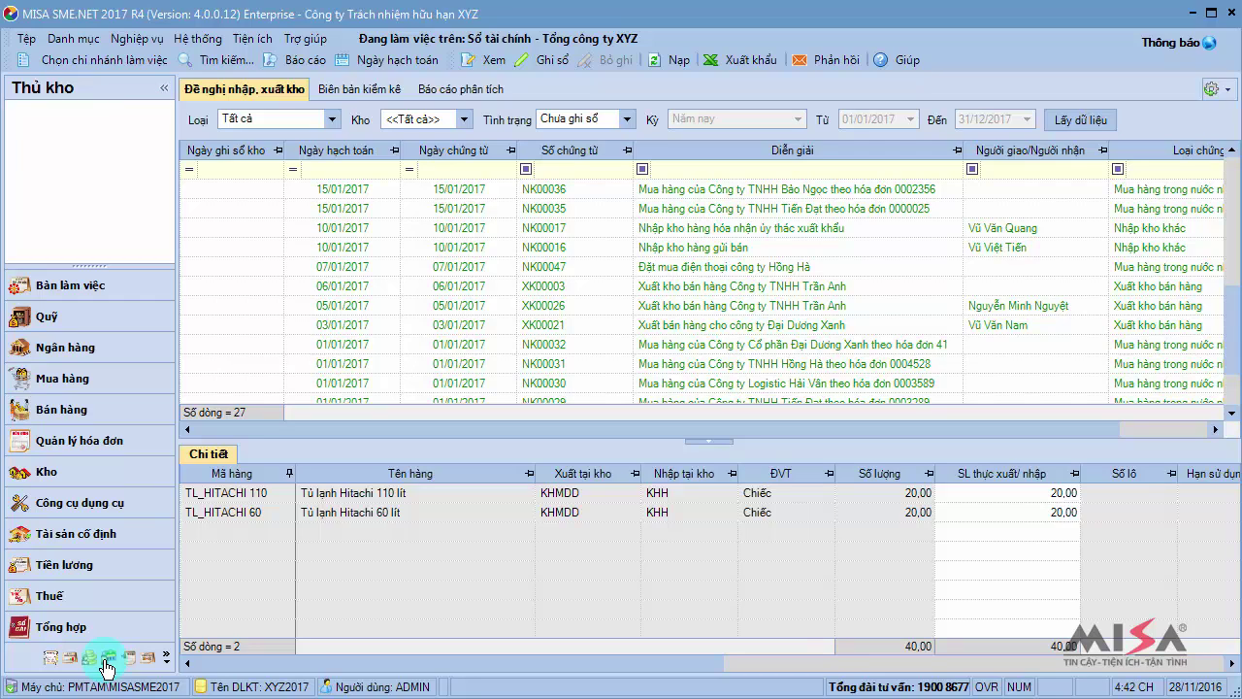
left_click(586, 303)
double_click(586, 302)
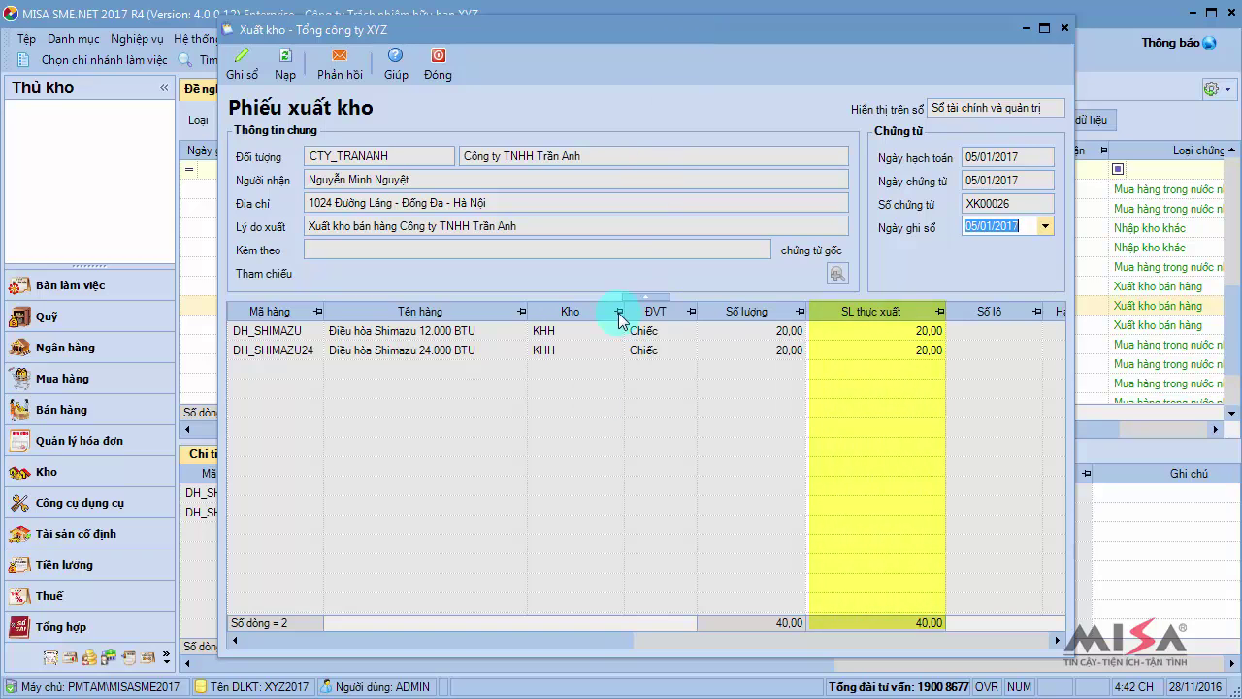
left_click_drag(579, 637, 763, 636)
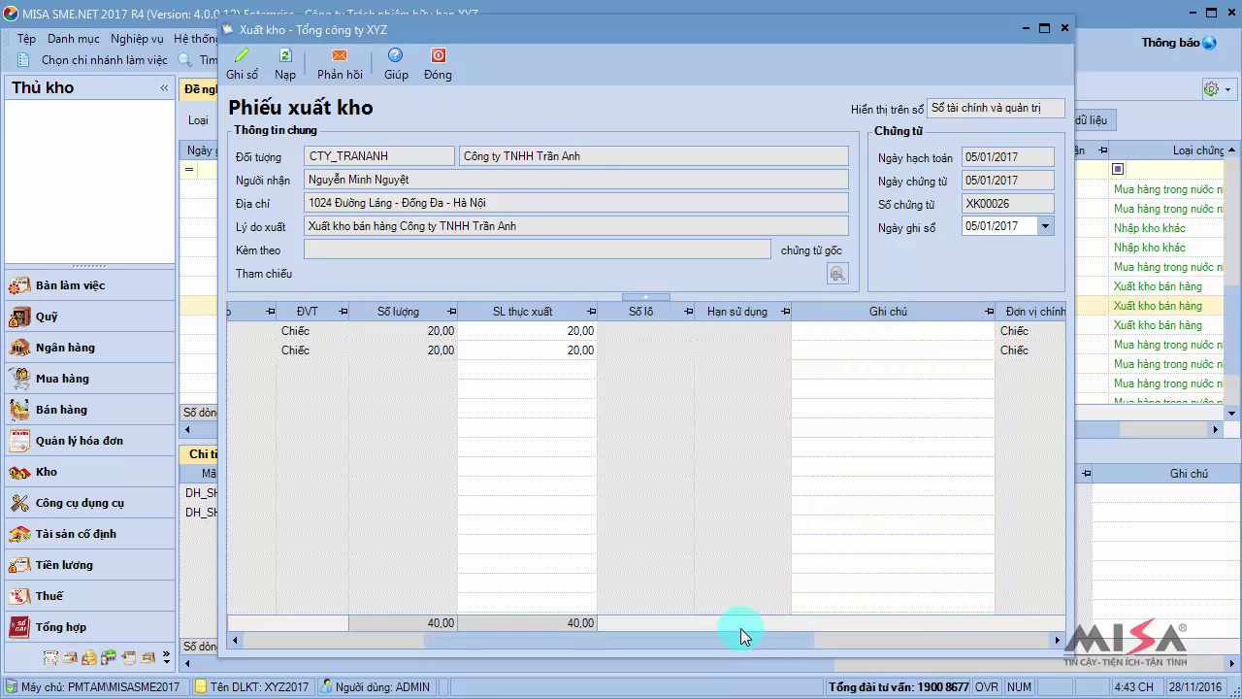
left_click(242, 66)
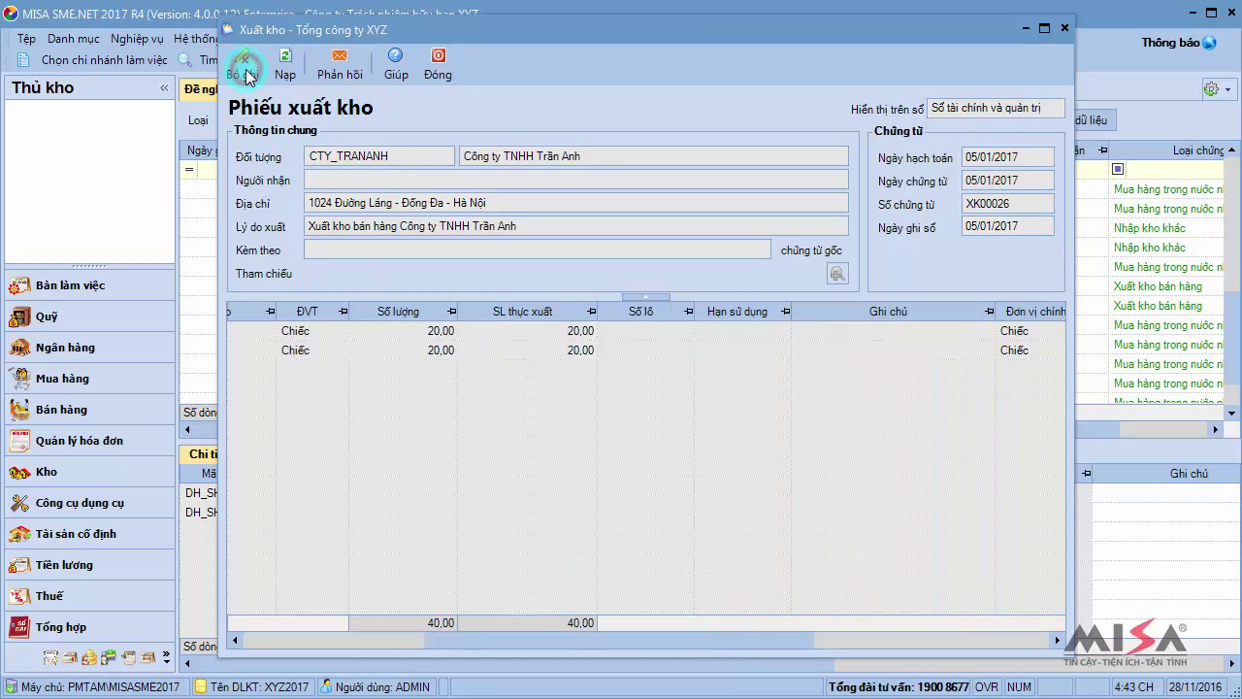
left_click(436, 64)
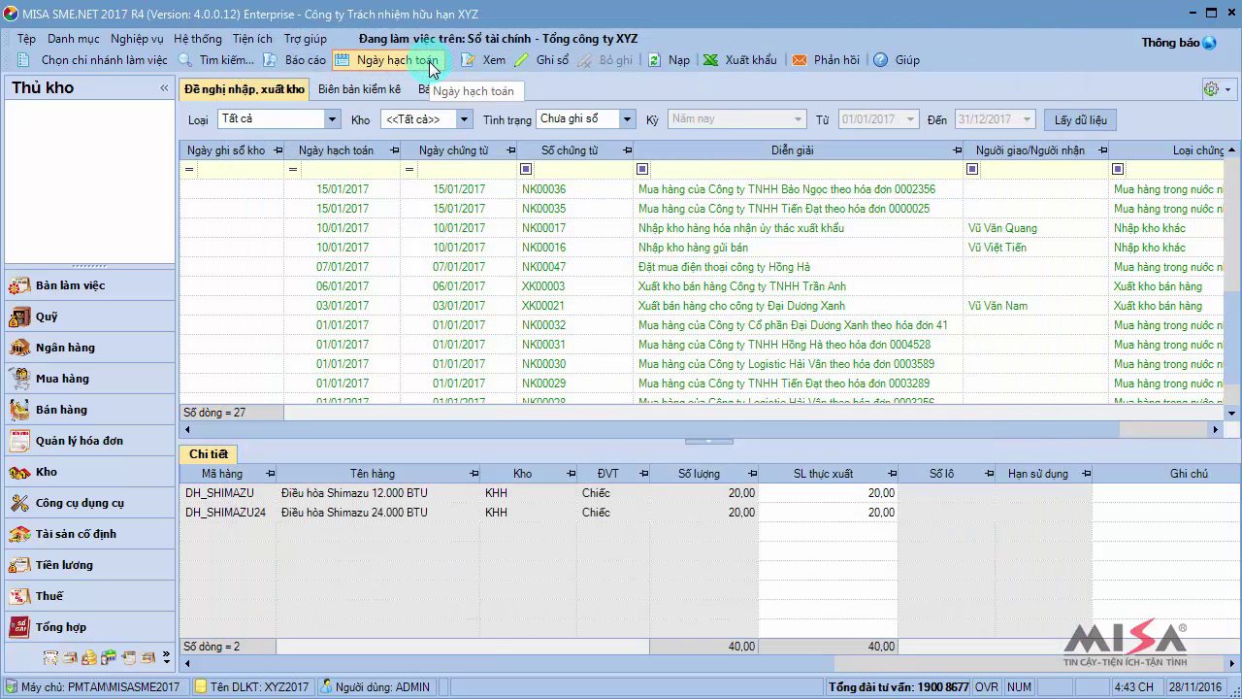